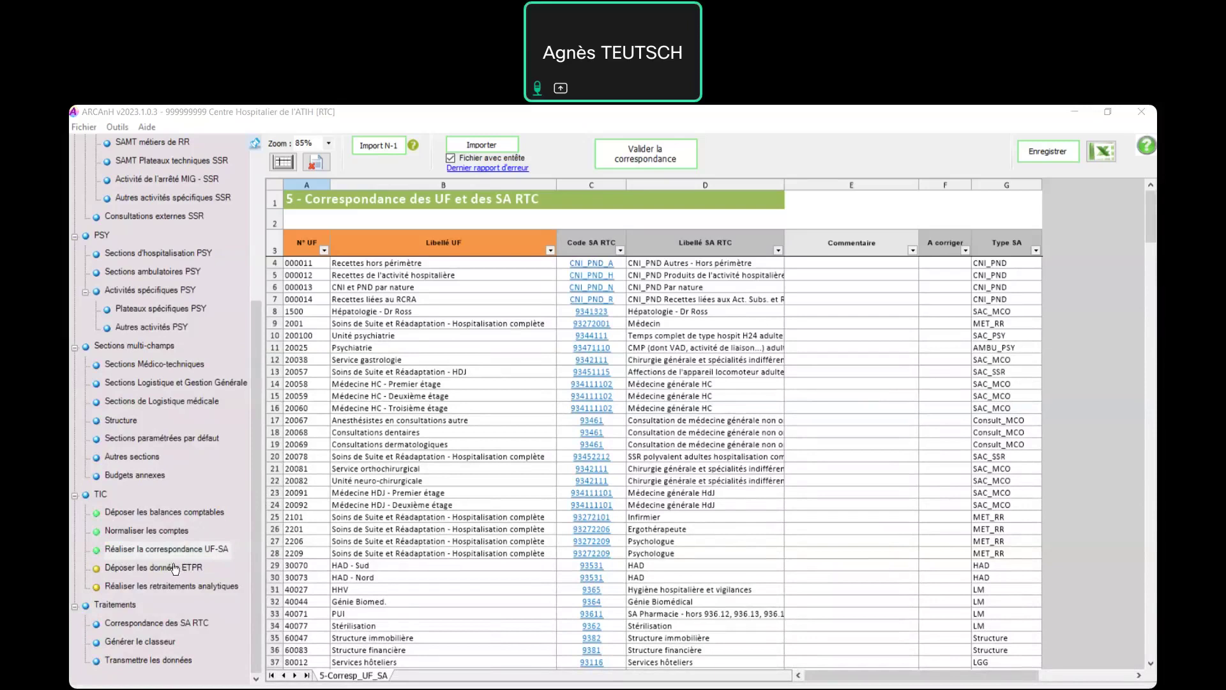
In the ETPR data deposit step, import the file 06_01_grade_SAE into the 6-Corresp_grade_SAE sheet.
click(171, 567)
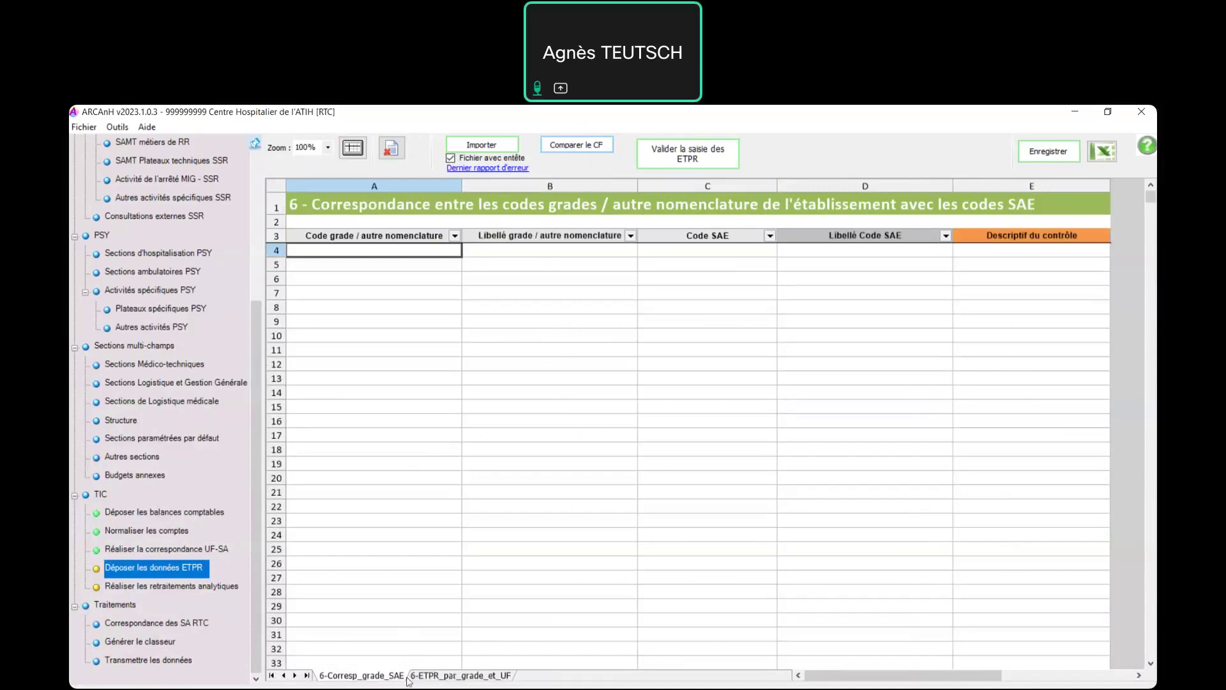
click(388, 681)
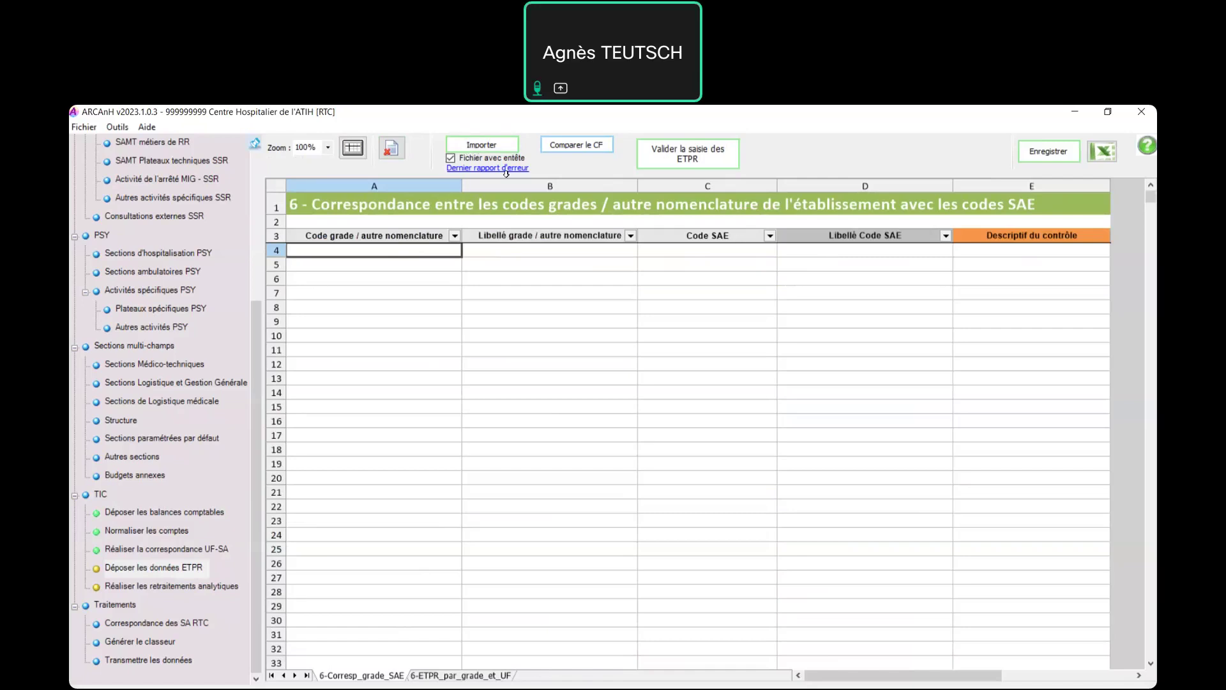
click(488, 149)
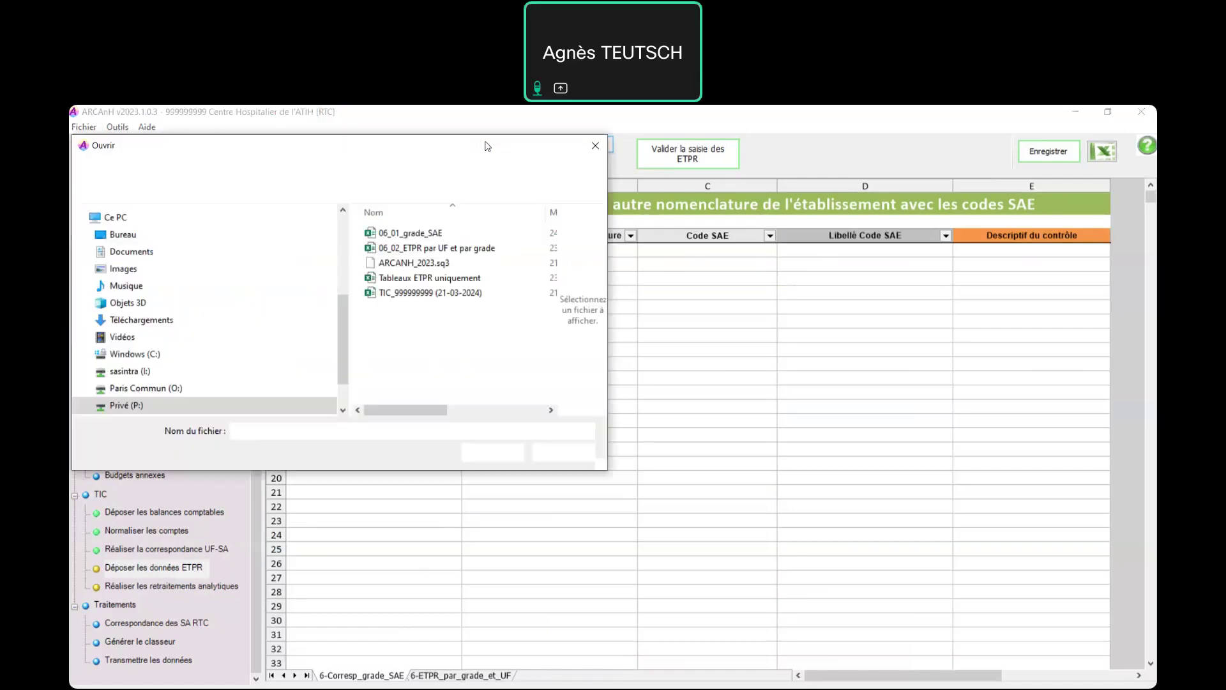
click(427, 238)
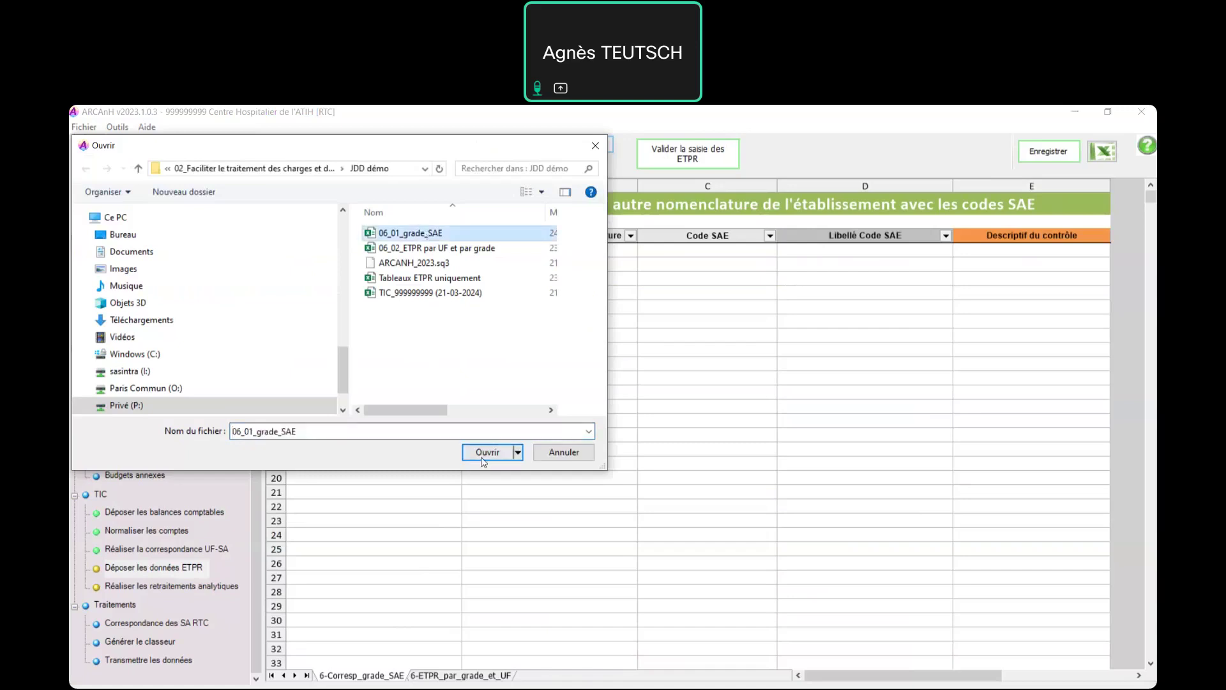
click(481, 455)
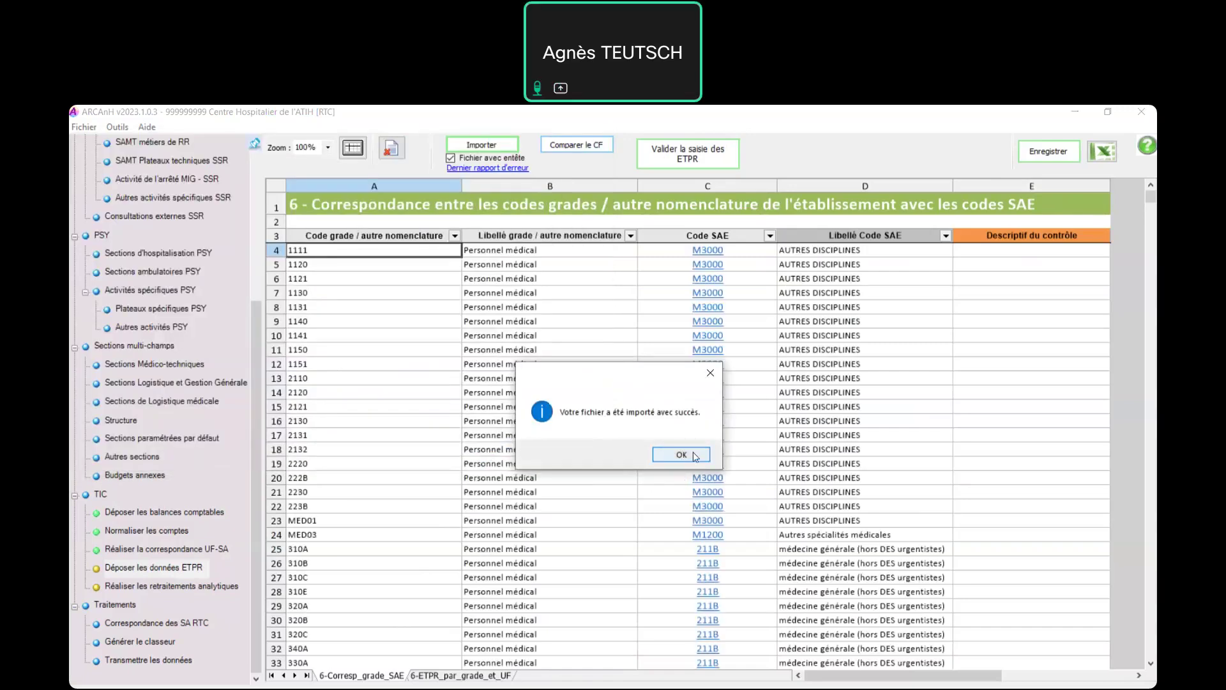
click(695, 456)
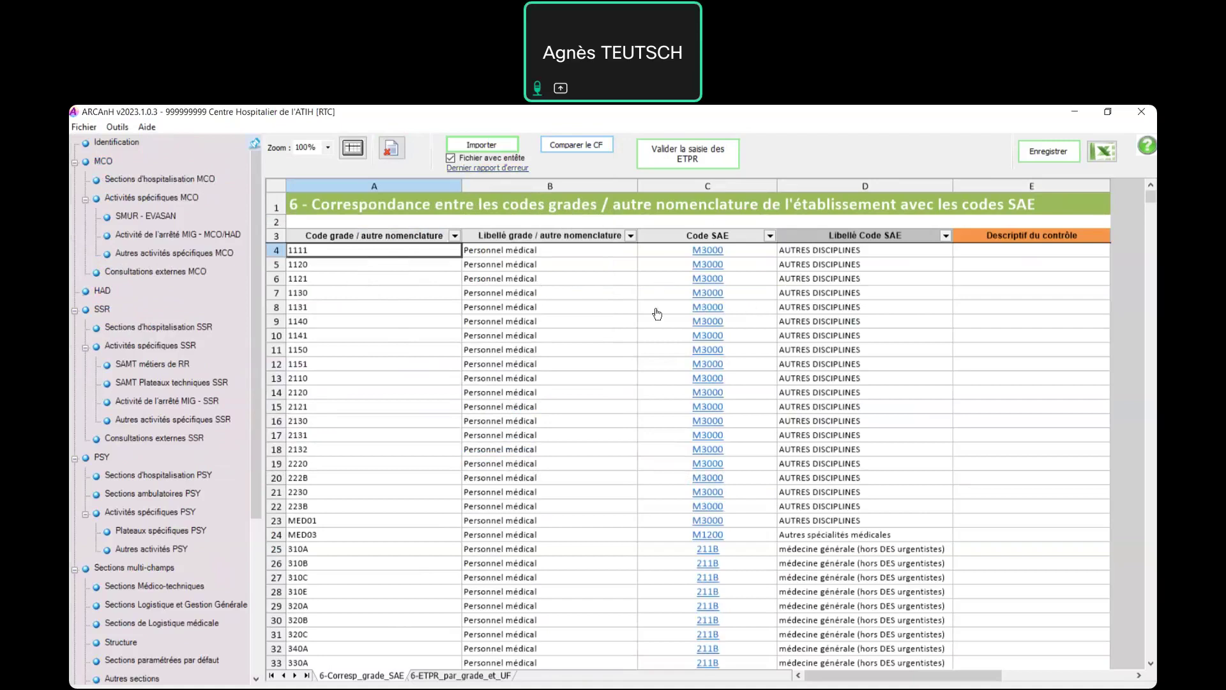
Import the file 06_02_ETPR par UF et par grade into the 6-ETPR_par_grade_et_UF sheet and check the import error report.
click(434, 676)
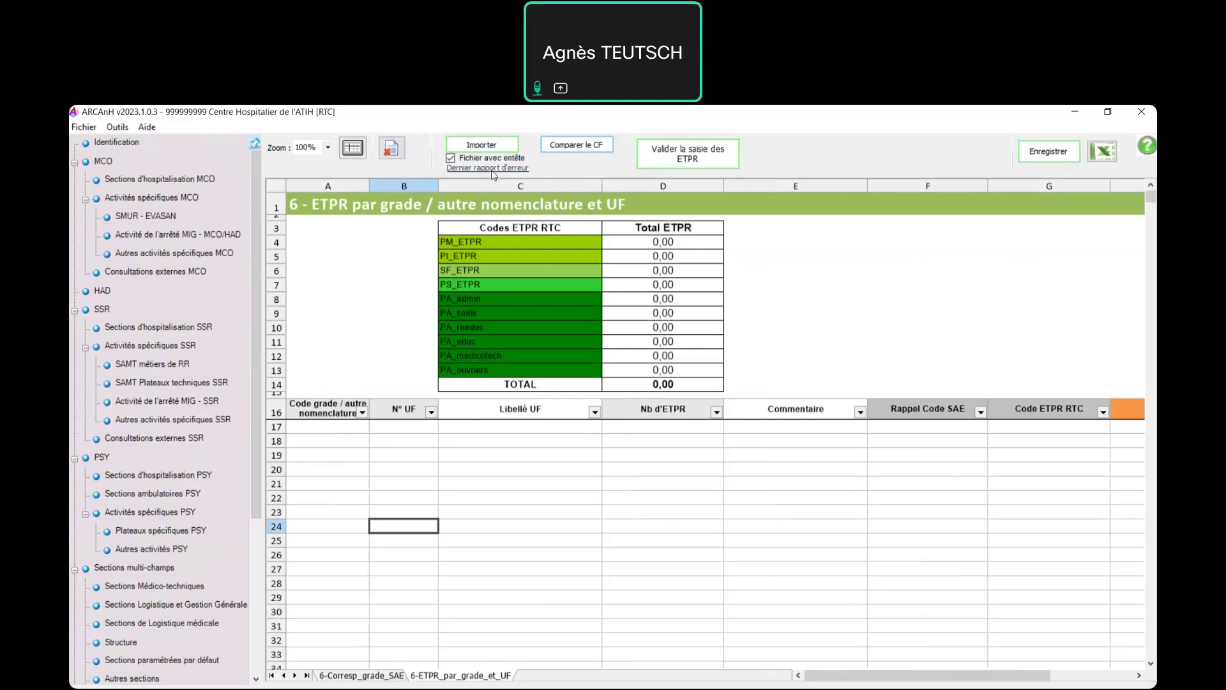
click(474, 145)
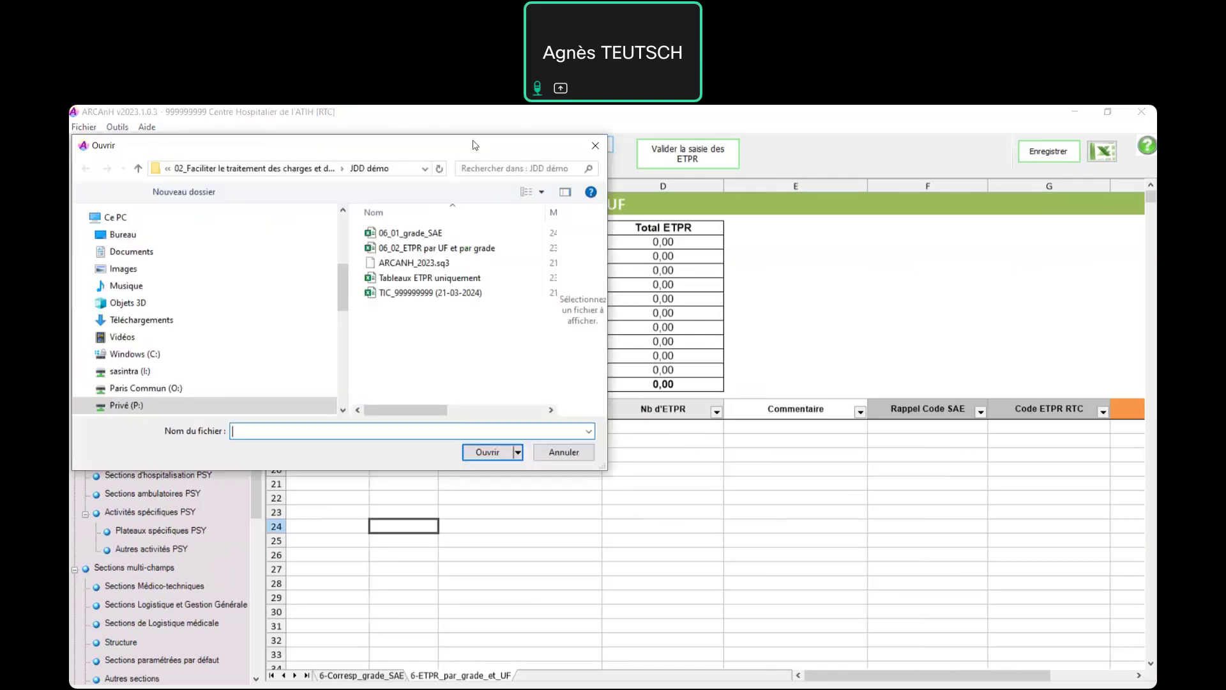
click(432, 247)
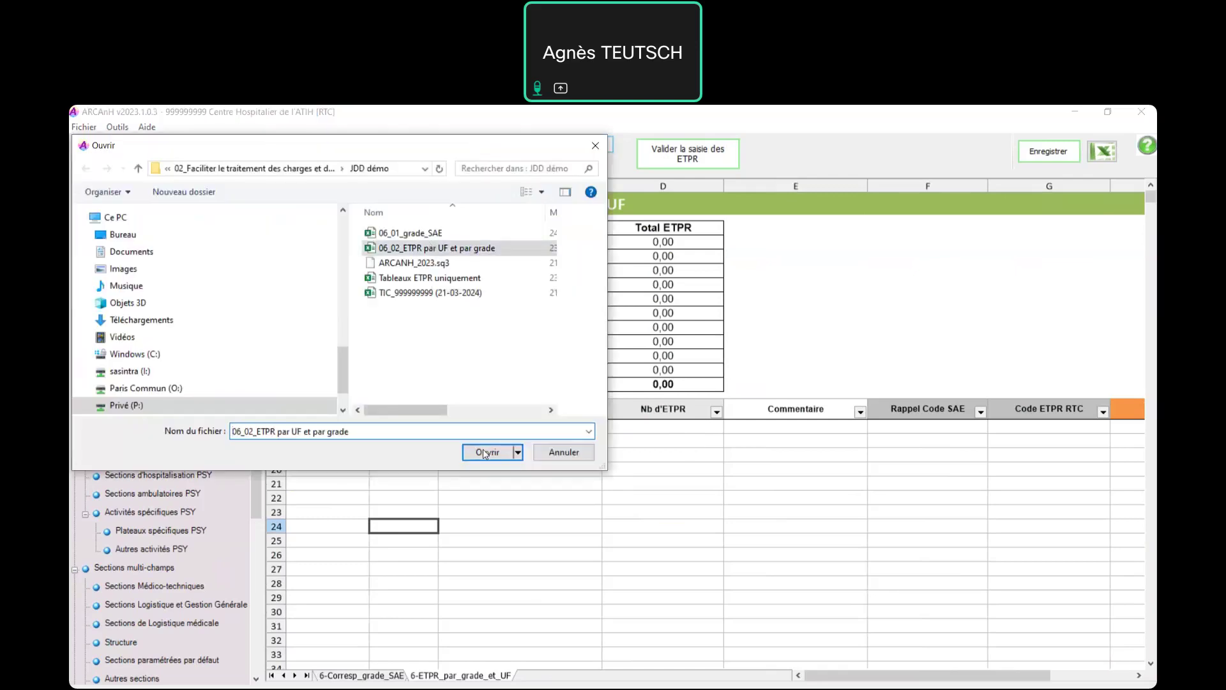
click(485, 453)
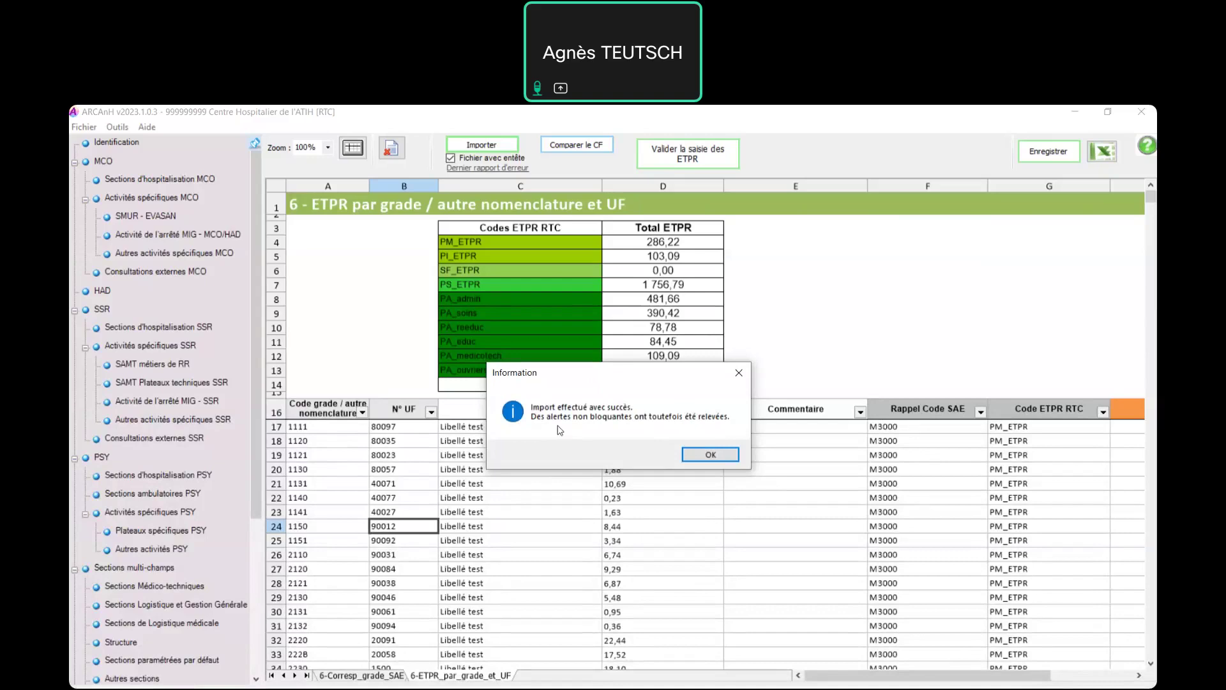
click(711, 455)
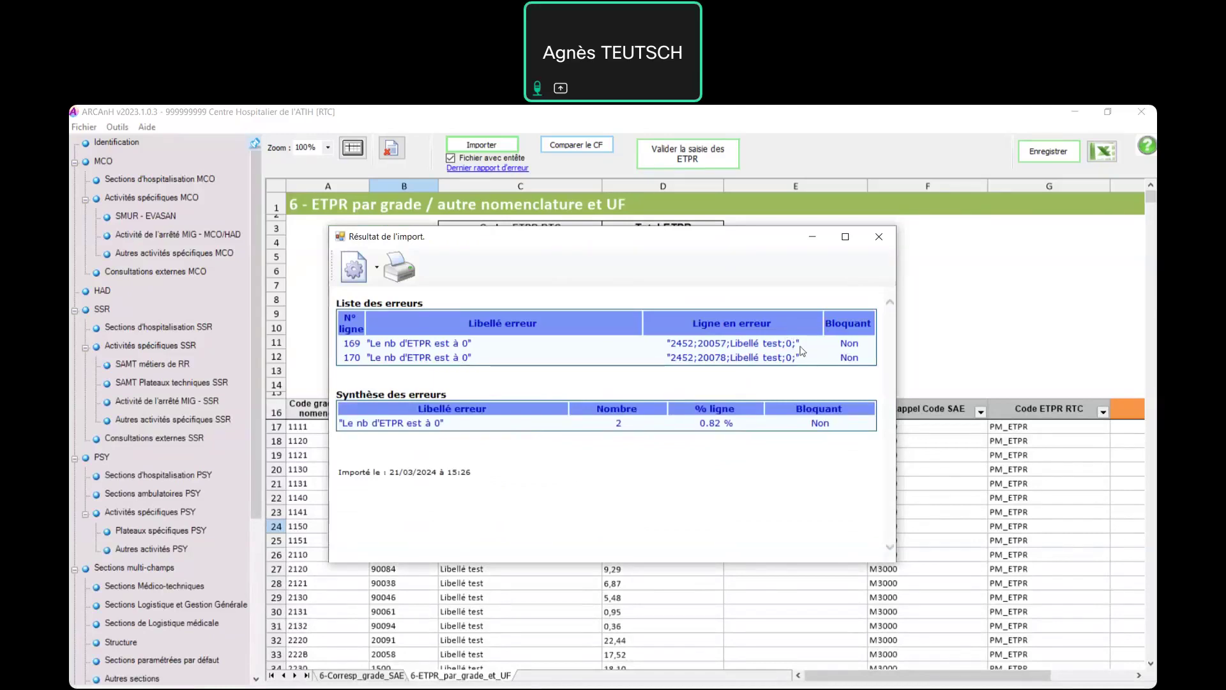
click(879, 237)
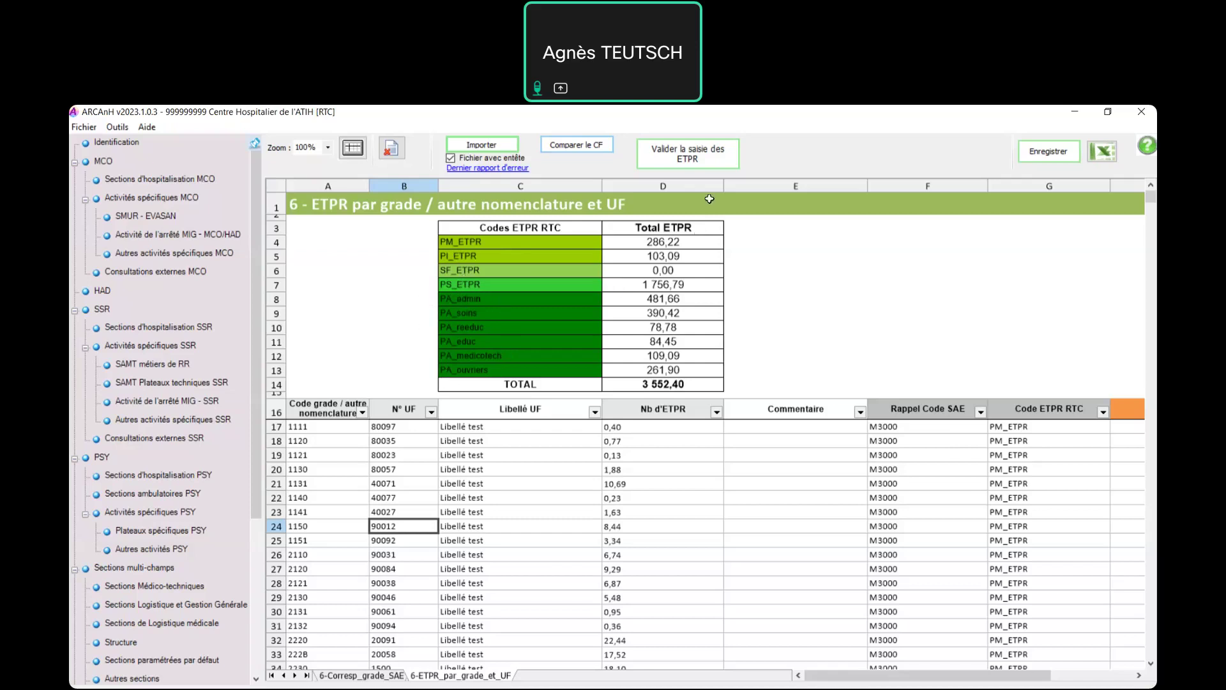
Validate the ETPR data entry and open the analytical restatements step (Réaliser les retraitements analytiques).
click(703, 159)
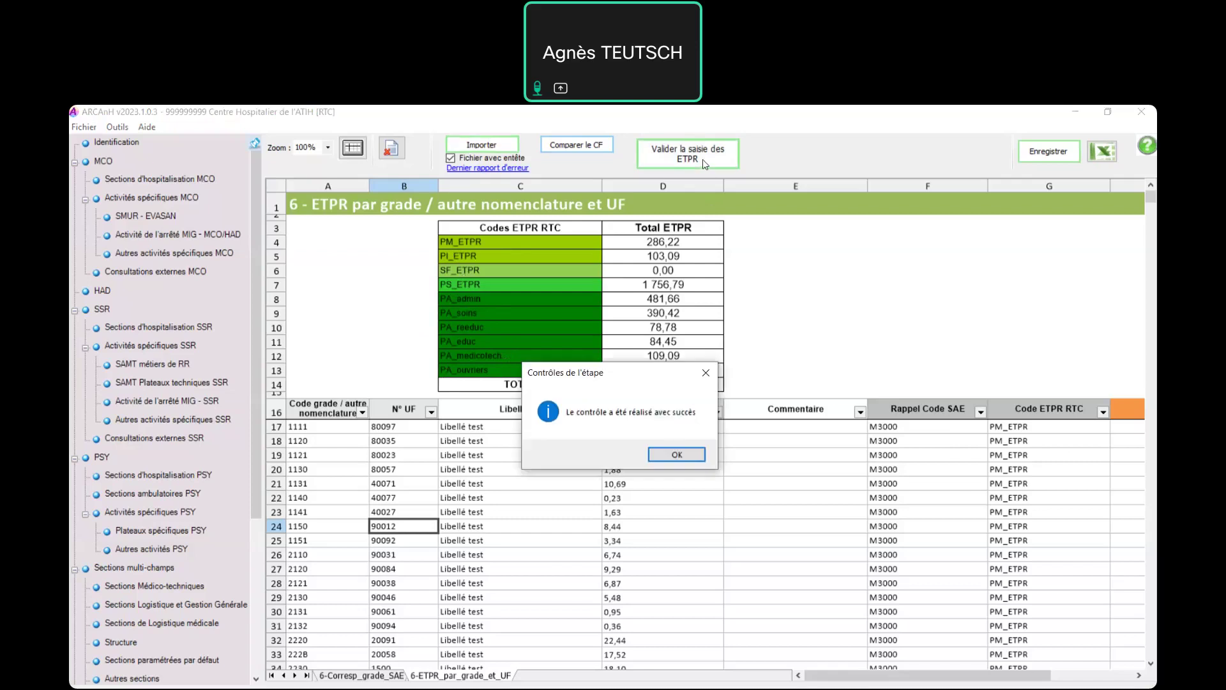
click(677, 455)
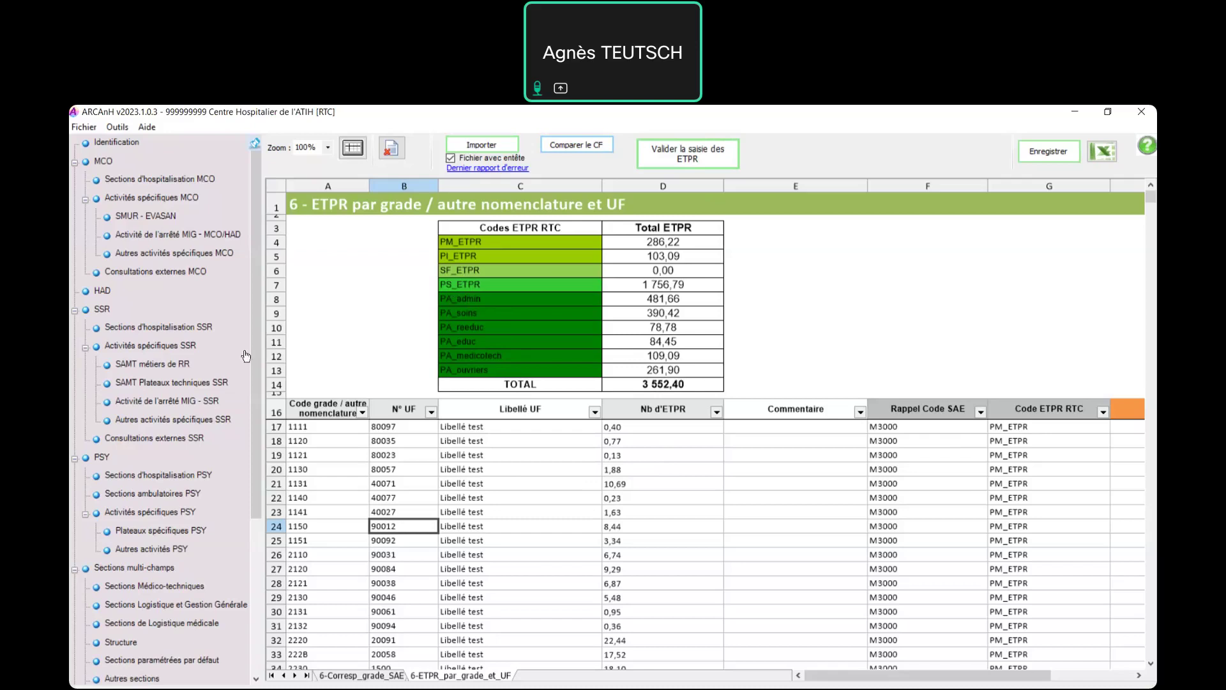
scroll(256, 340, down, 4)
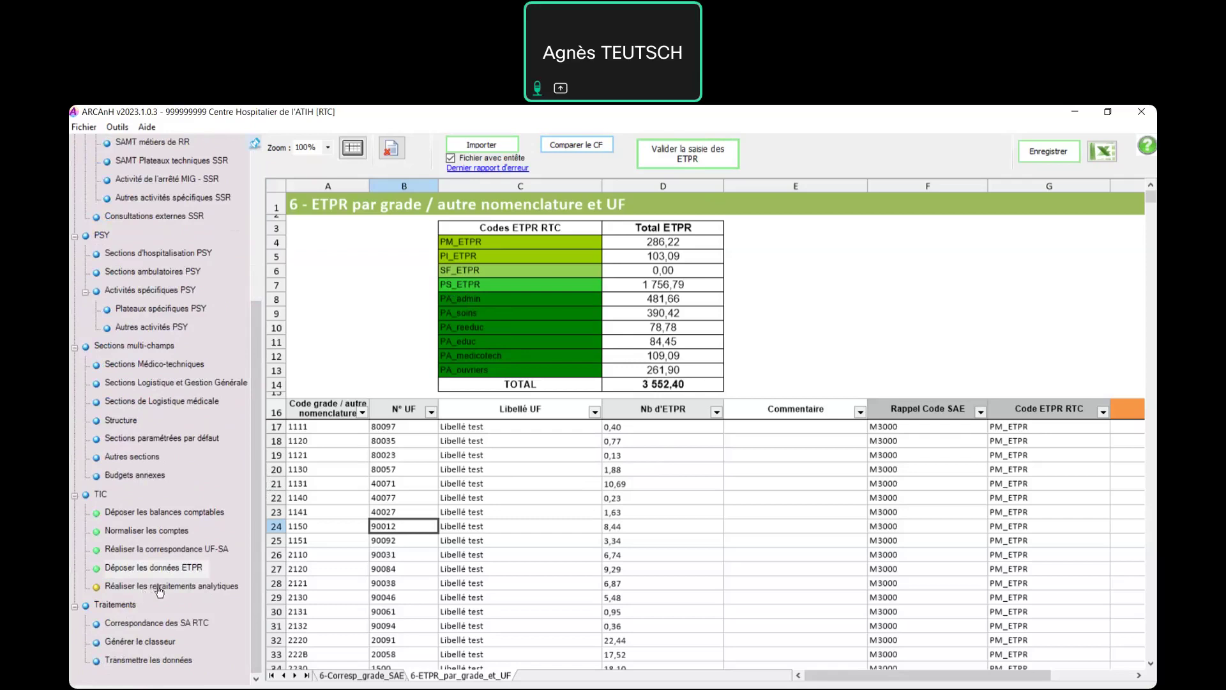
click(160, 587)
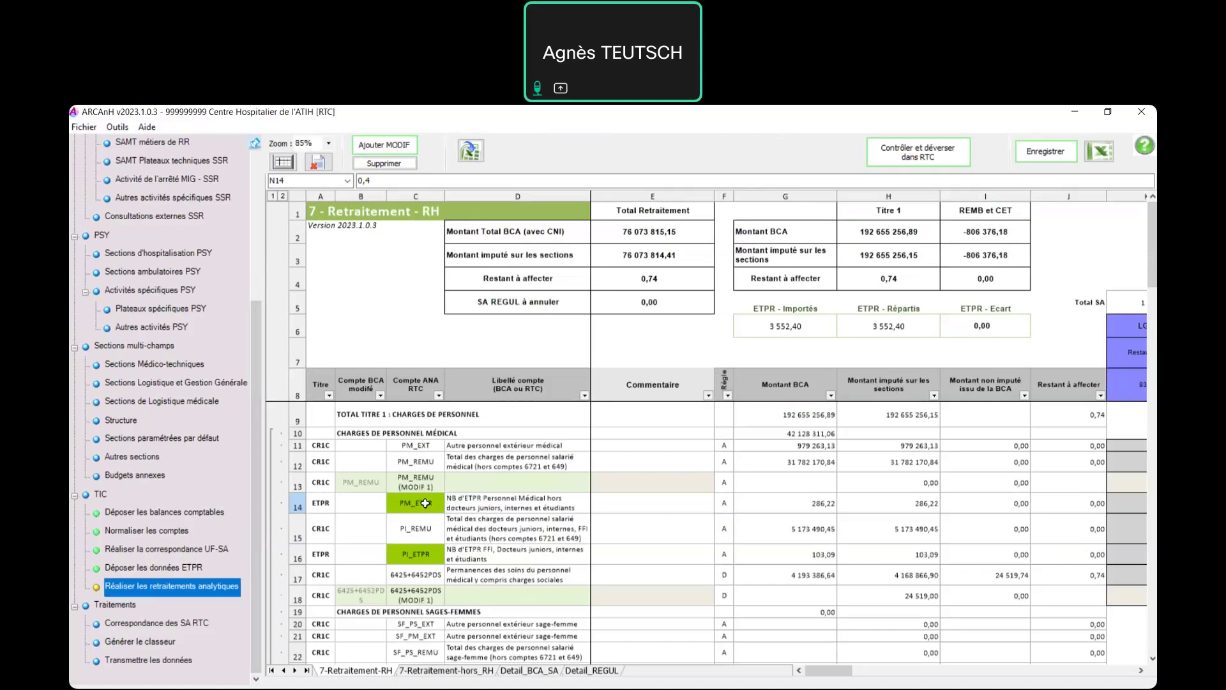
Add a MODIF line under the PM_ETPR account and enter the comment "Retraitement xxx" on it.
click(415, 480)
click(414, 509)
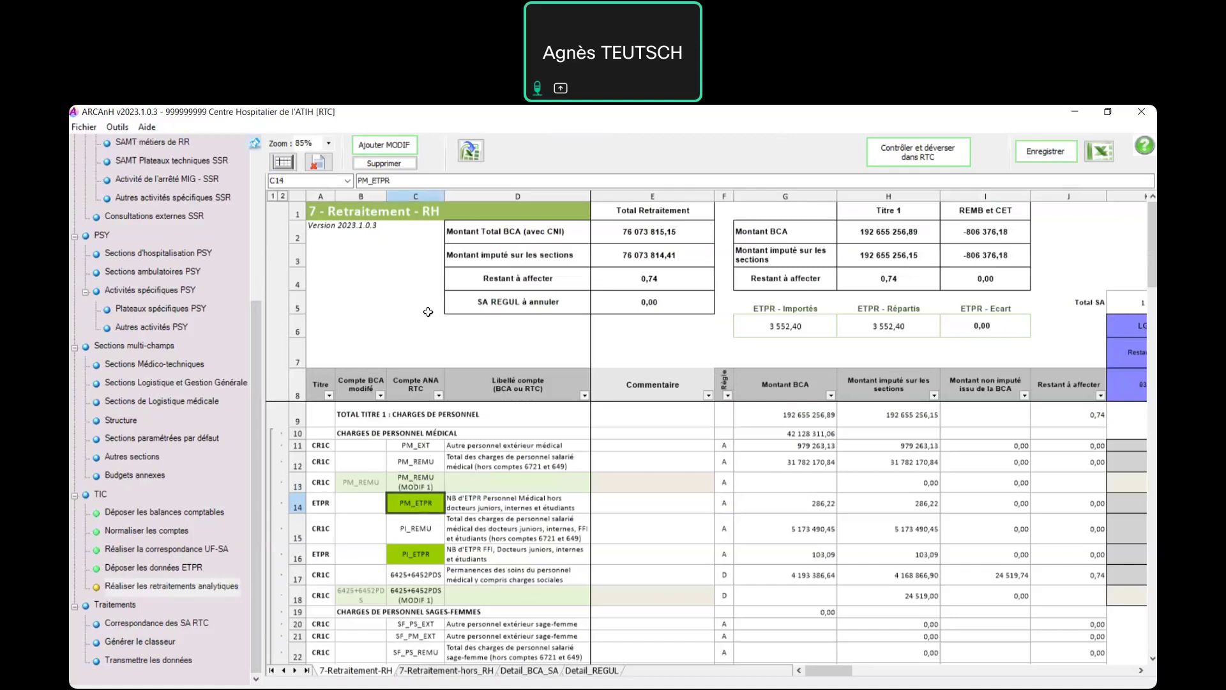
click(401, 146)
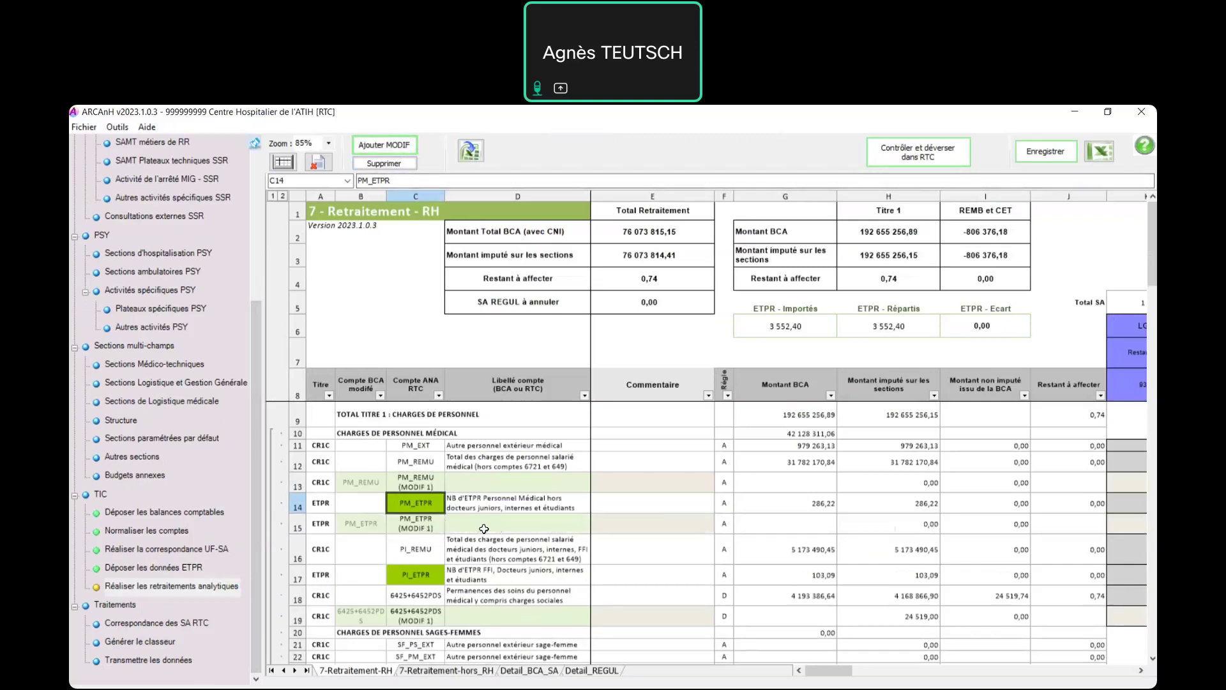
click(621, 524)
text(Retriat)
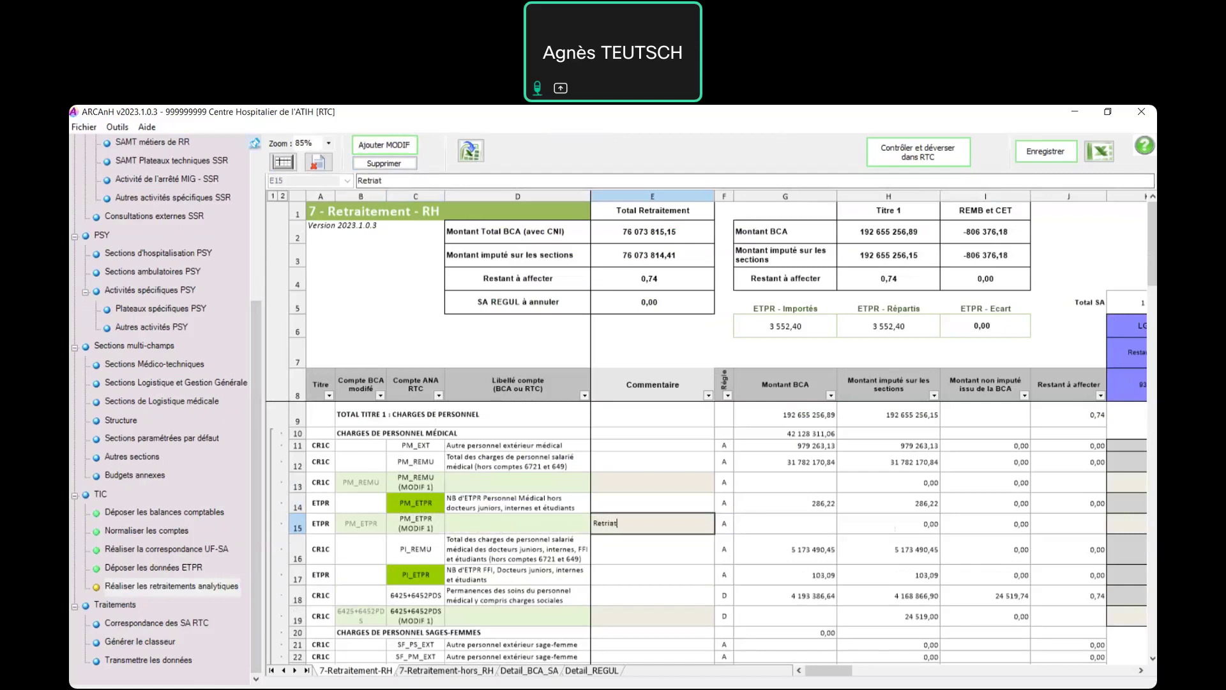
key(BackSpace)
key(BackSpace)
text(aitement xxx)
Add two more MODIF lines under the PM_ETPR account.
click(423, 504)
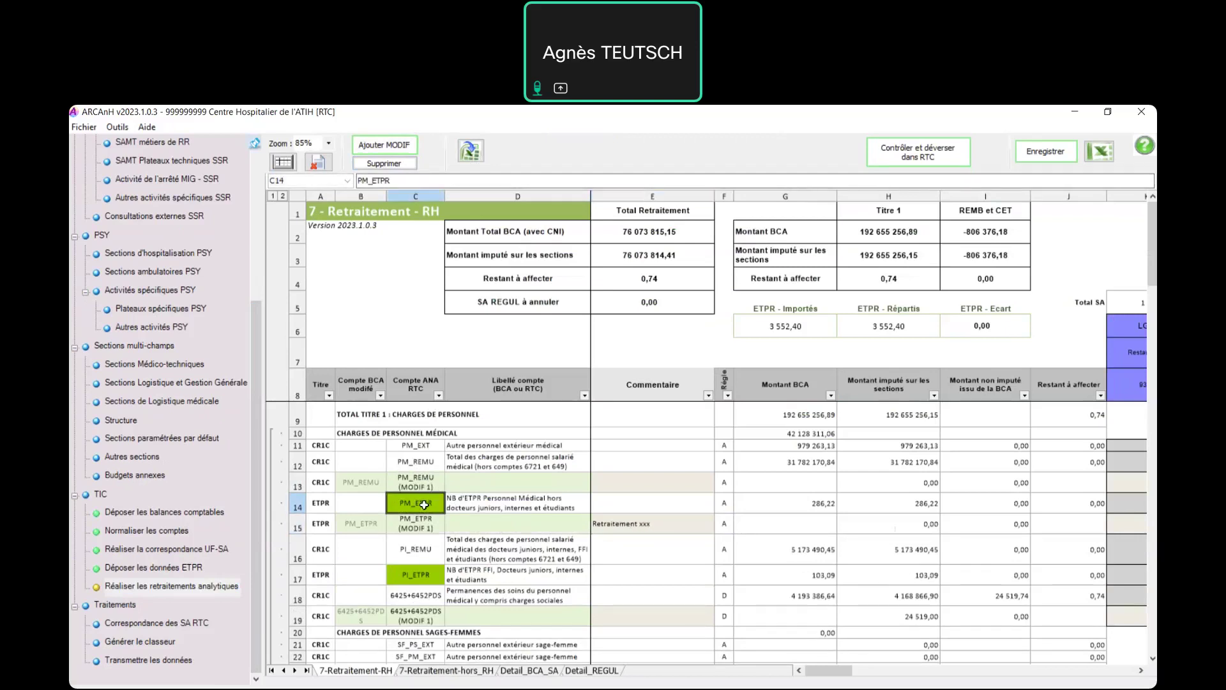
click(396, 151)
click(396, 148)
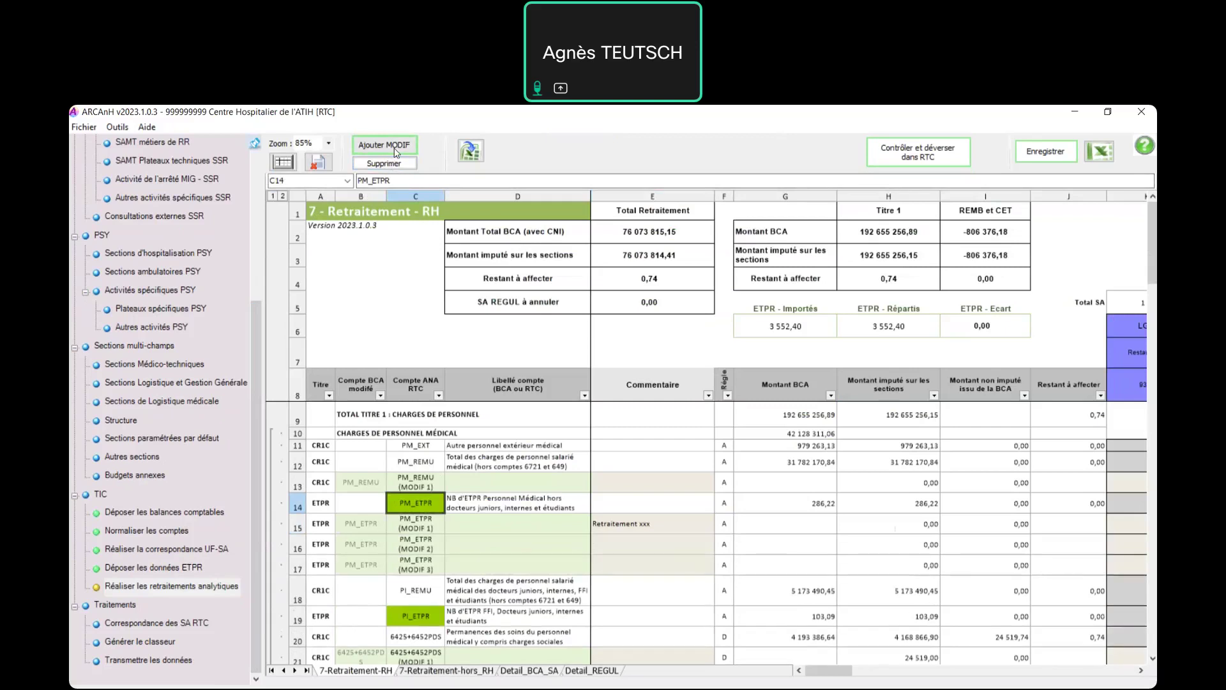
Add two more MODIF lines under the PM_REMU account in the medical staff charges.
click(415, 482)
click(423, 463)
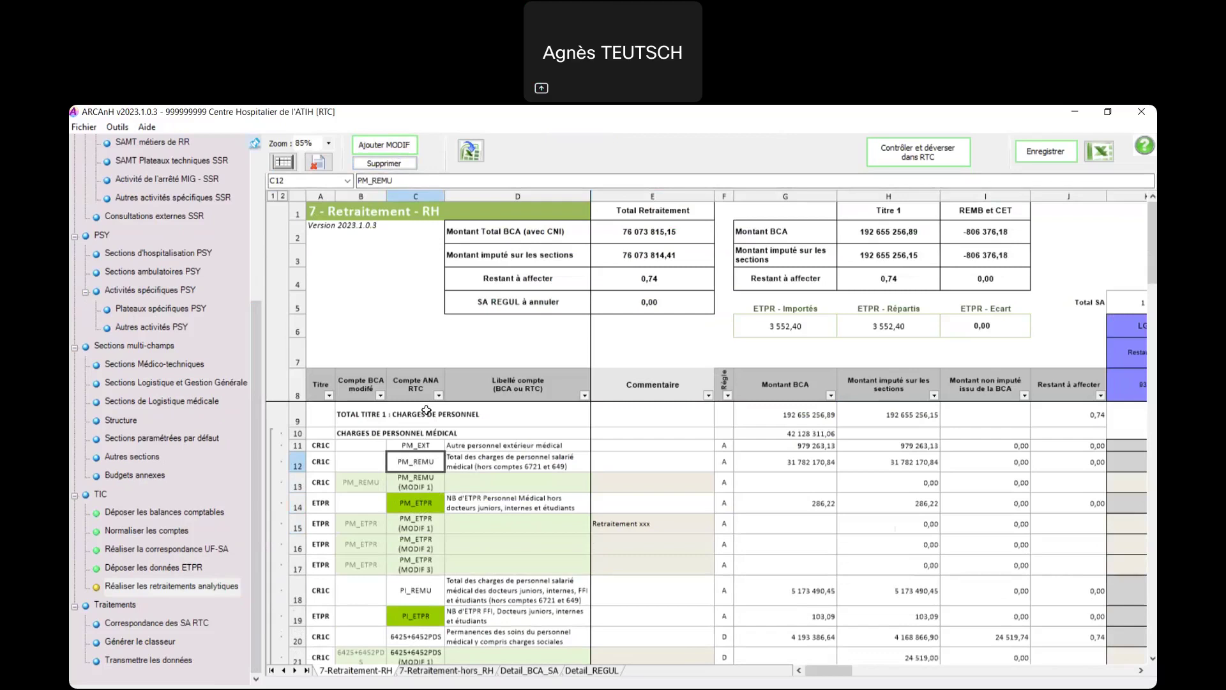
click(400, 151)
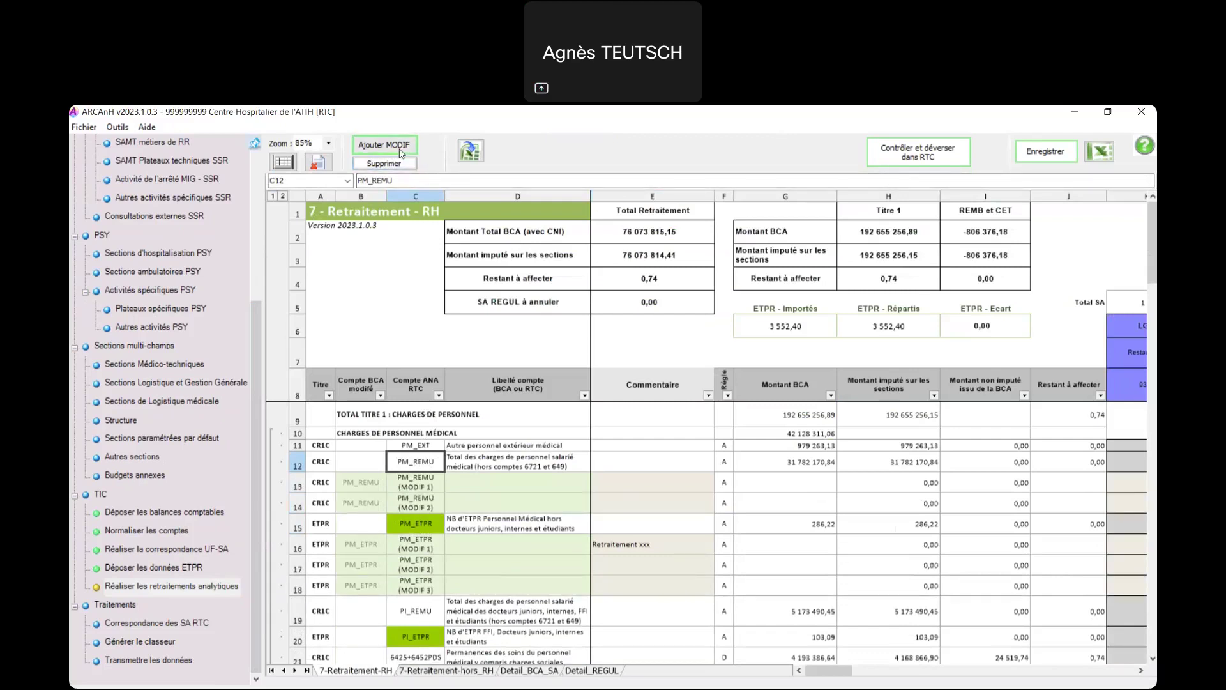
click(400, 151)
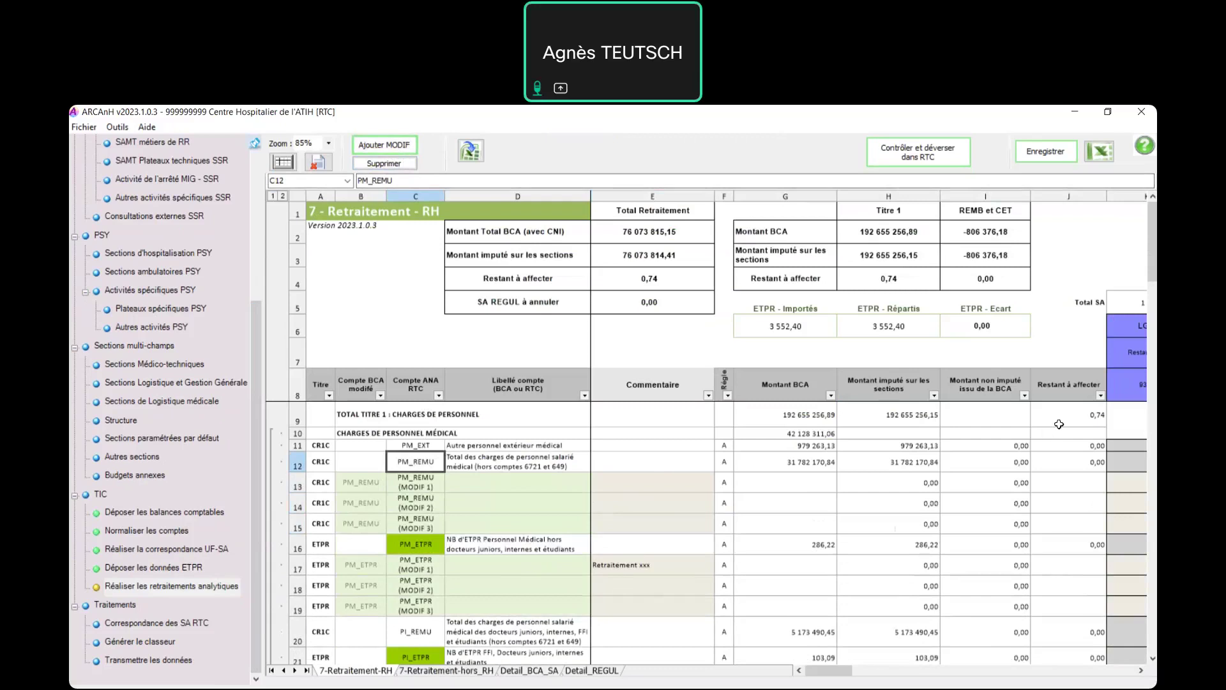
Add two MODIF lines under the ETPR PA_soins account in the non-medical staff charges.
mouse_move(1152, 241)
mouse_down()
mouse_move(1153, 263)
mouse_move(1152, 239)
mouse_up()
mouse_move(1154, 256)
mouse_down()
mouse_move(1154, 331)
mouse_move(1154, 256)
mouse_up()
click(1153, 359)
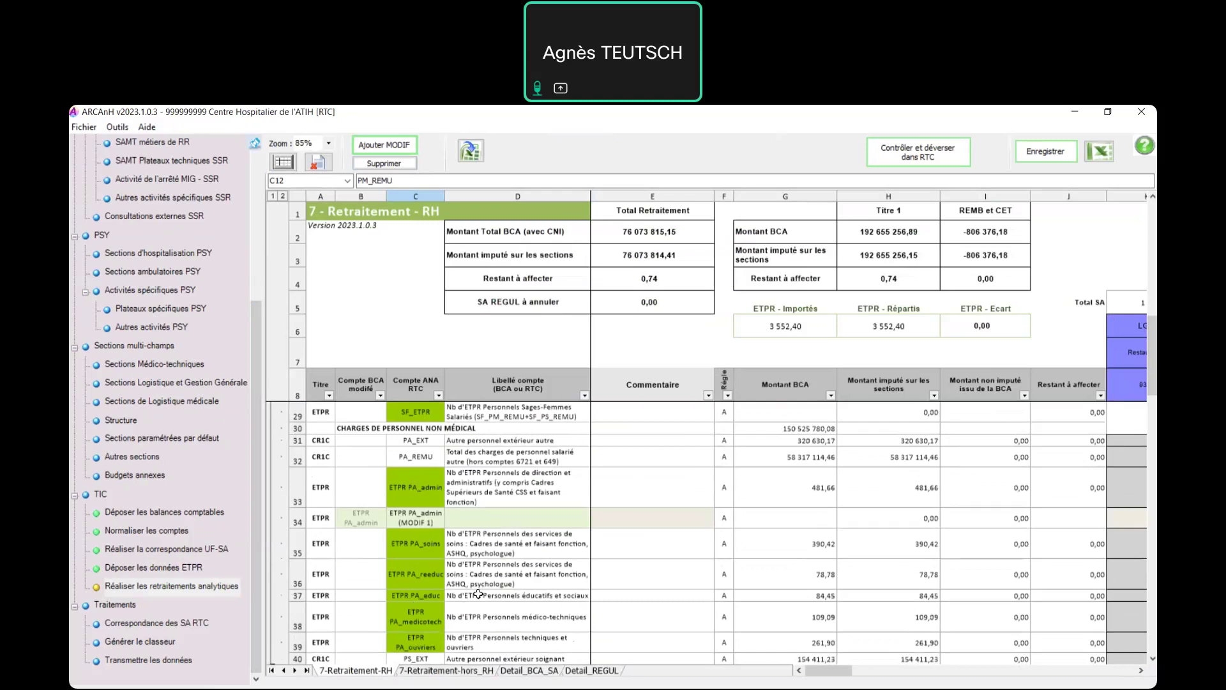
click(432, 549)
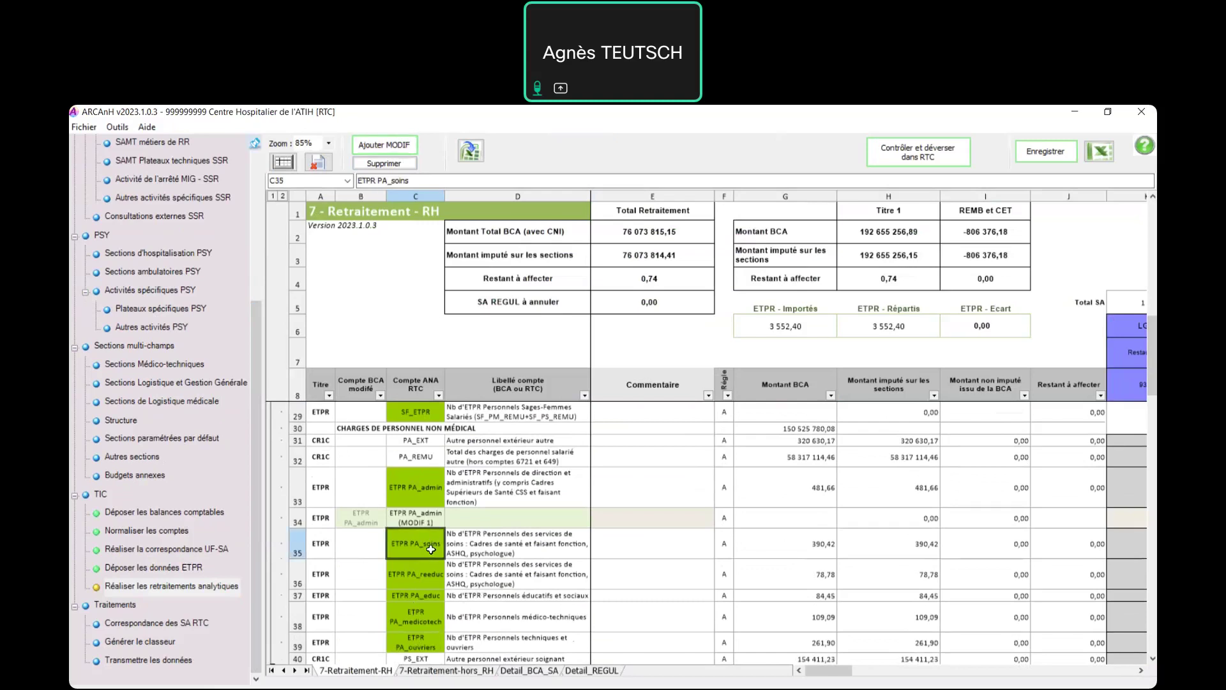
click(381, 146)
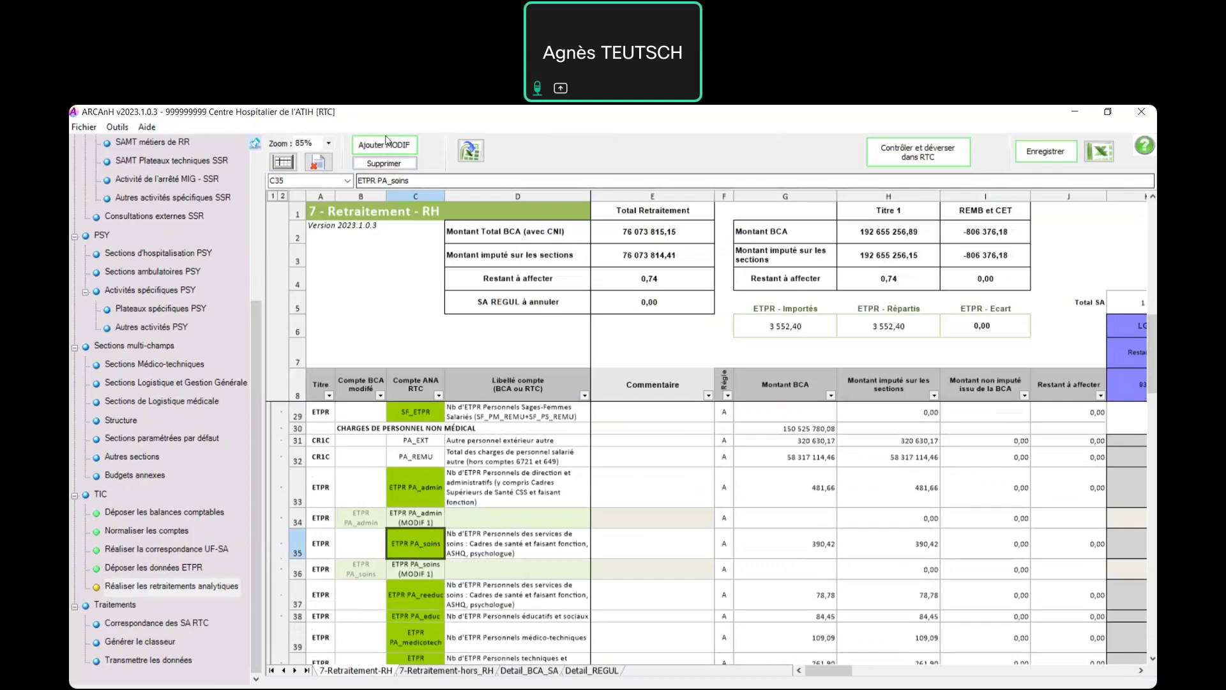
click(385, 145)
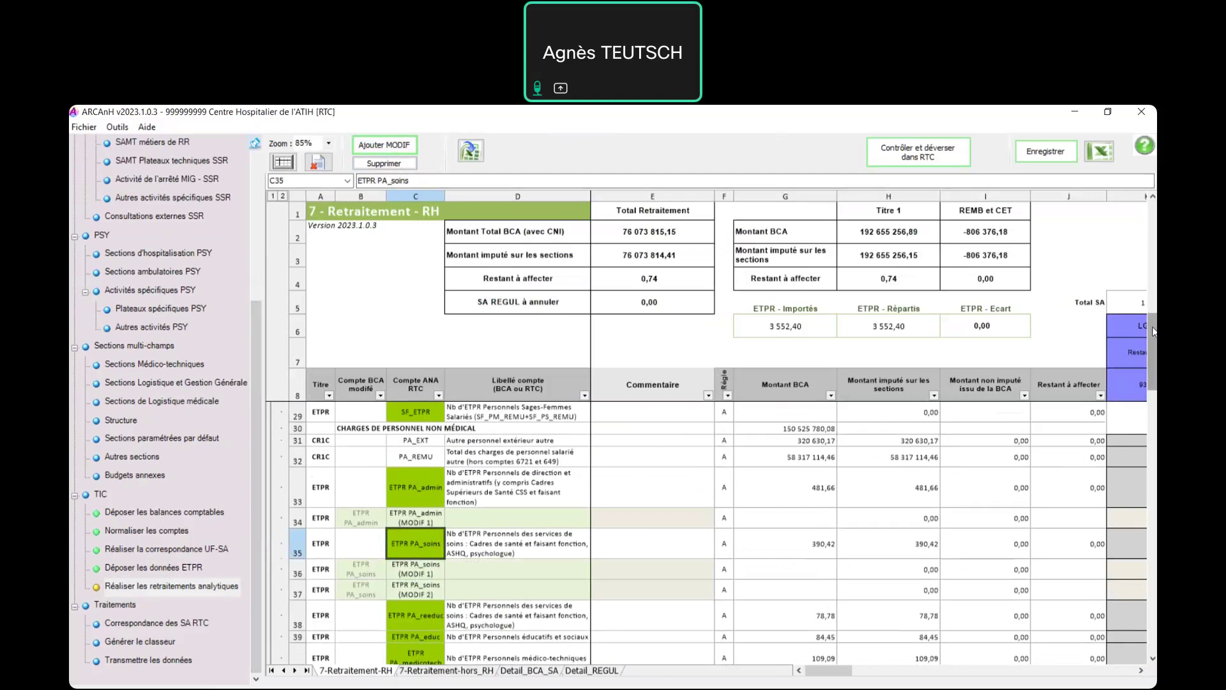
Examine the remuneration reimbursement and CET accounts, plus the net remuneration and ETPR summary rows across the section columns.
drag(1152, 338, 1153, 455)
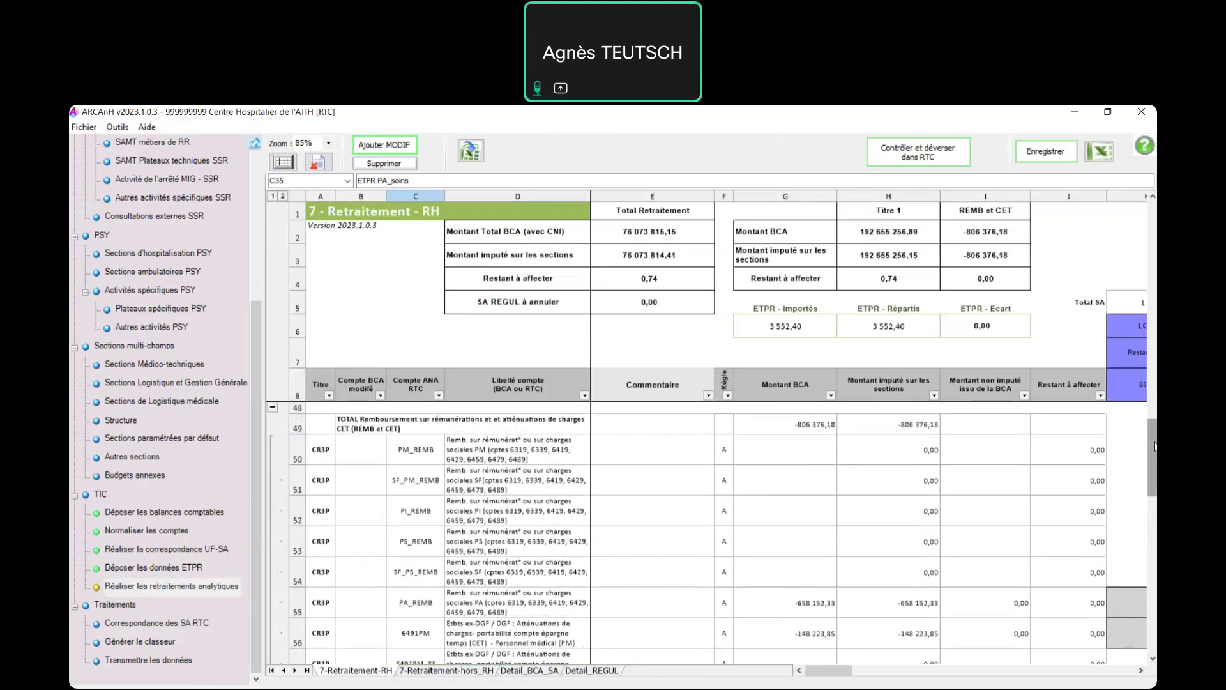
drag(1155, 446, 1155, 483)
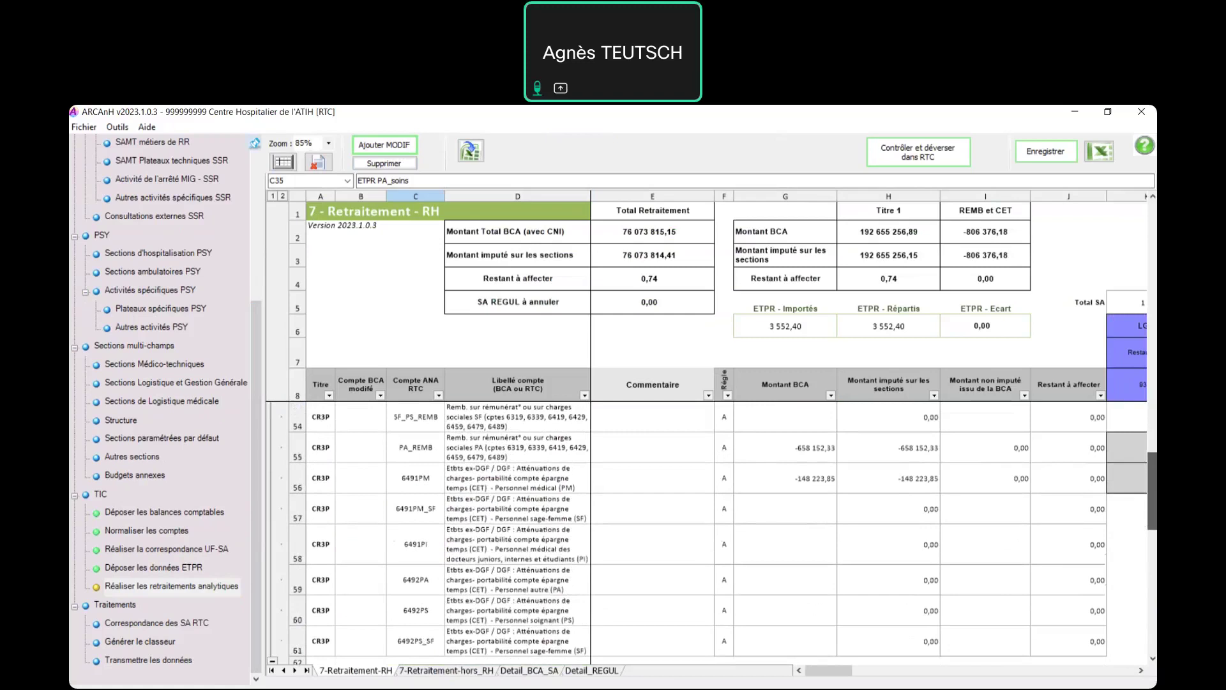
drag(1155, 483, 1155, 510)
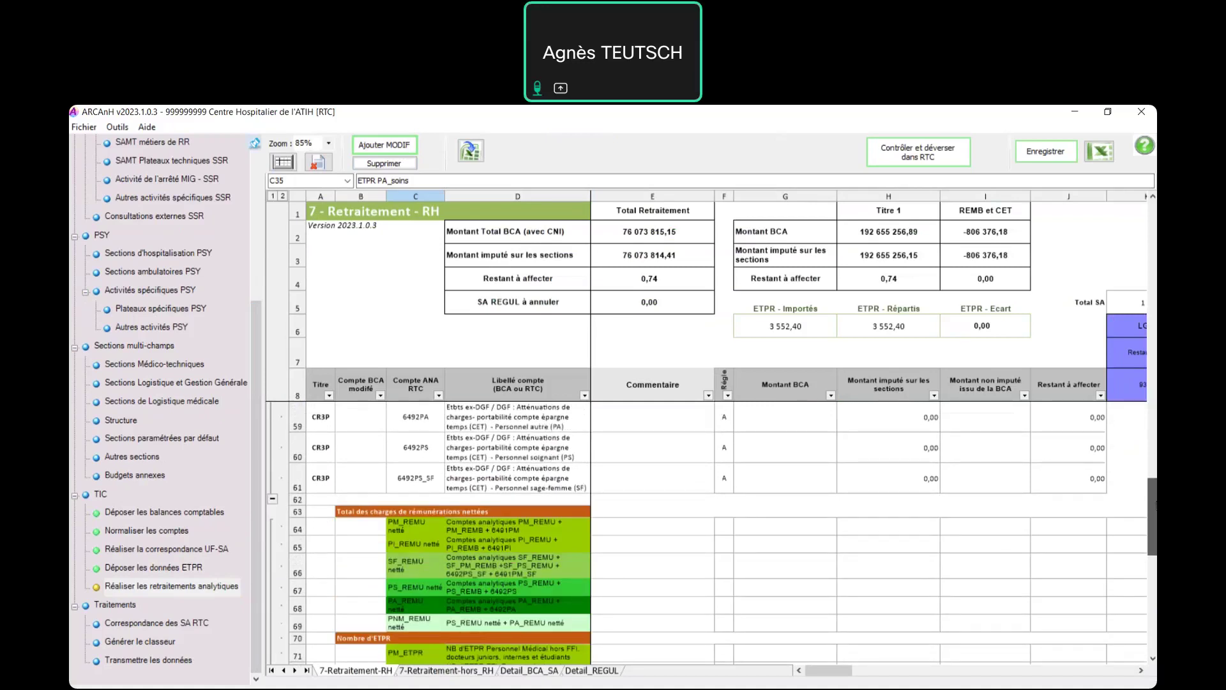
drag(1155, 510, 1155, 515)
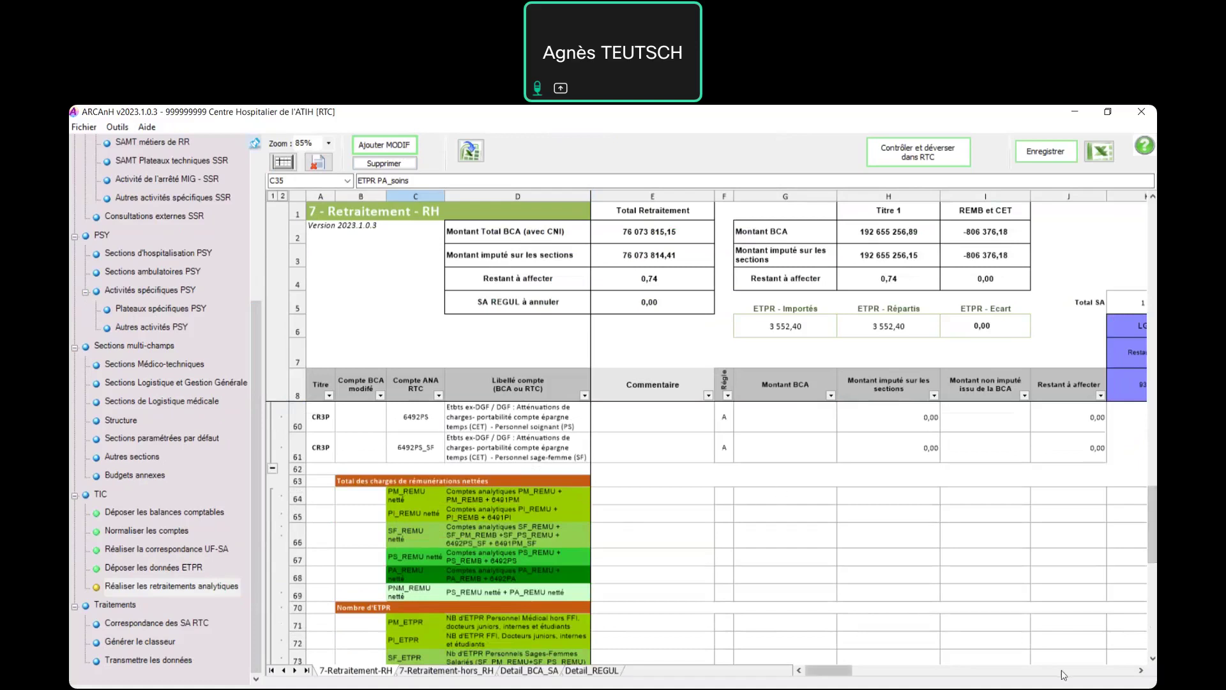
click(1141, 671)
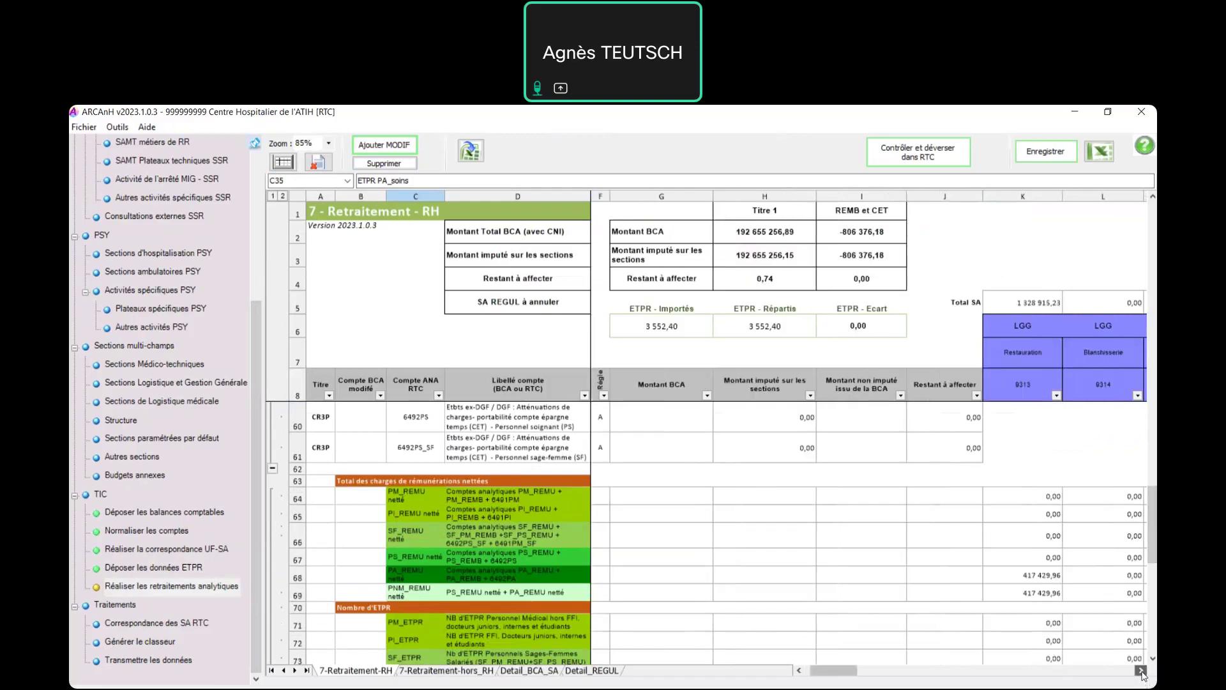
click(1142, 671)
click(1142, 671)
click(1141, 670)
click(1141, 670)
click(1141, 671)
click(1142, 671)
click(1141, 671)
click(1141, 670)
click(1141, 671)
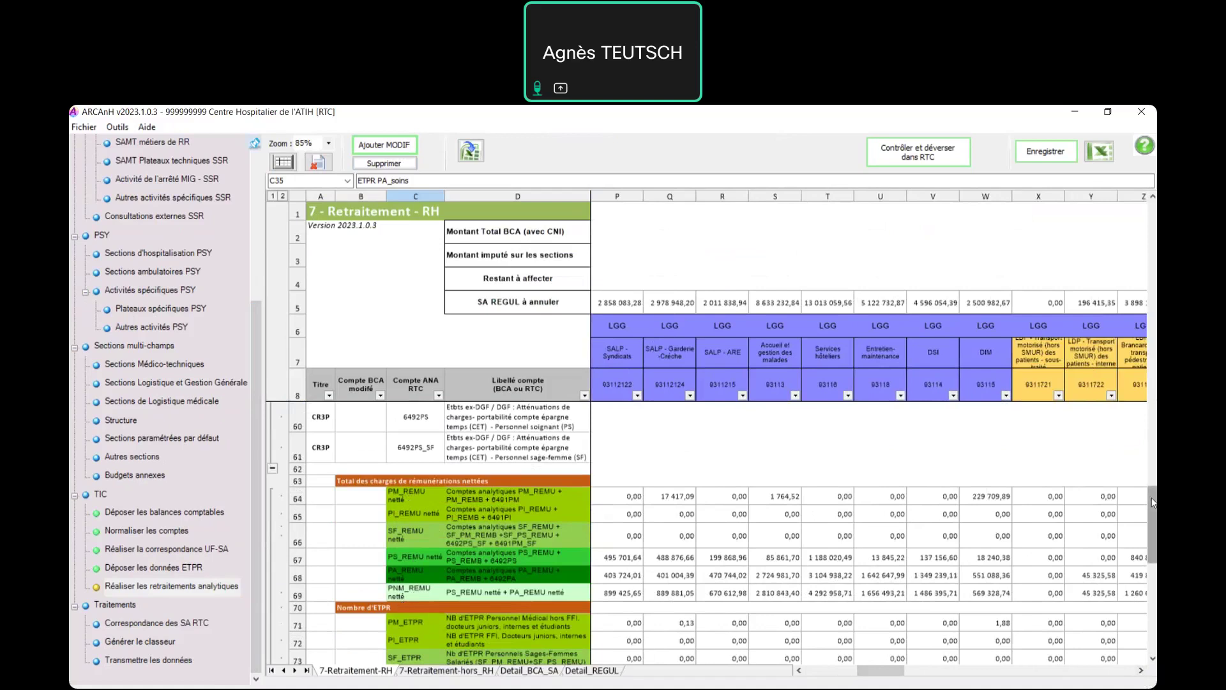
scroll(1153, 506, down, 4)
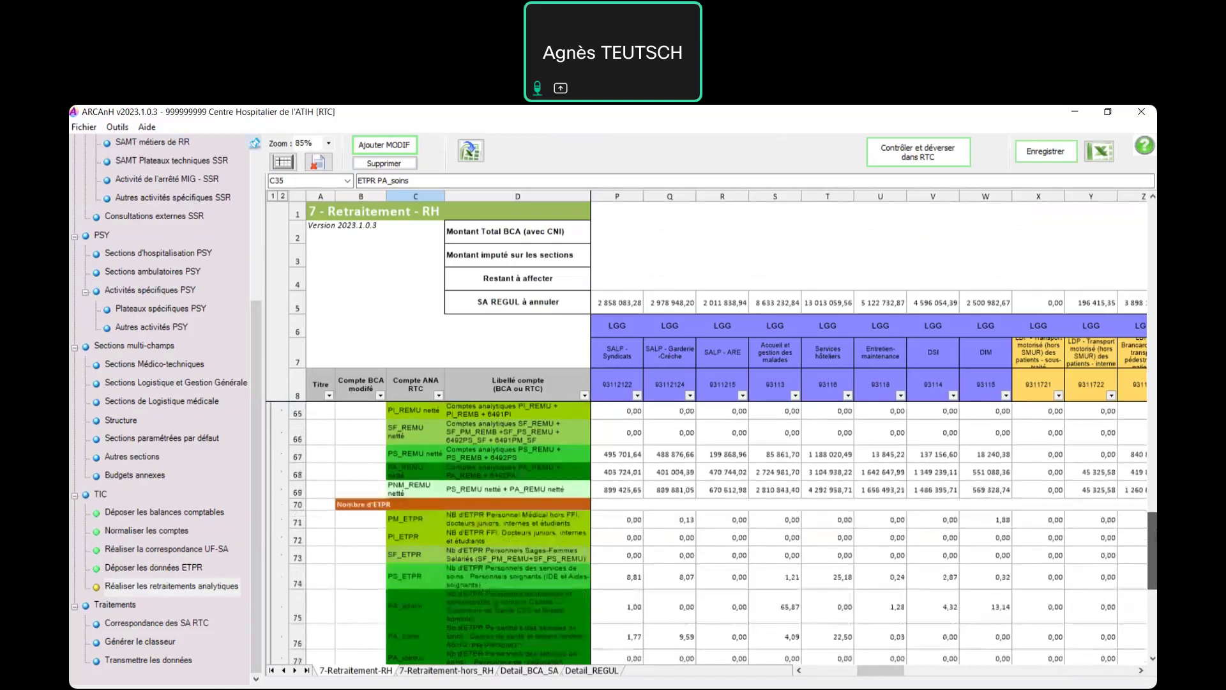
Examine the ETPR counts and the average cost per ETPR for each staff category across the logistics, medical logistics and structure sections.
scroll(709, 536, down, 1)
scroll(722, 530, down, 5)
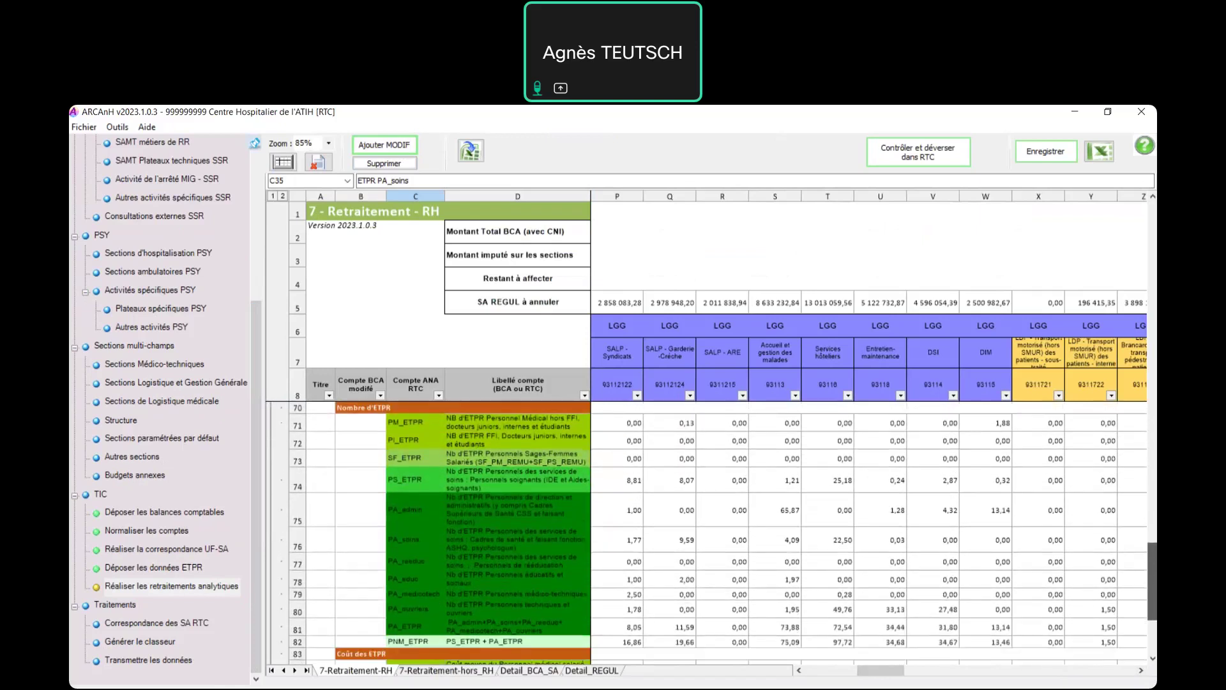
scroll(722, 530, down, 2)
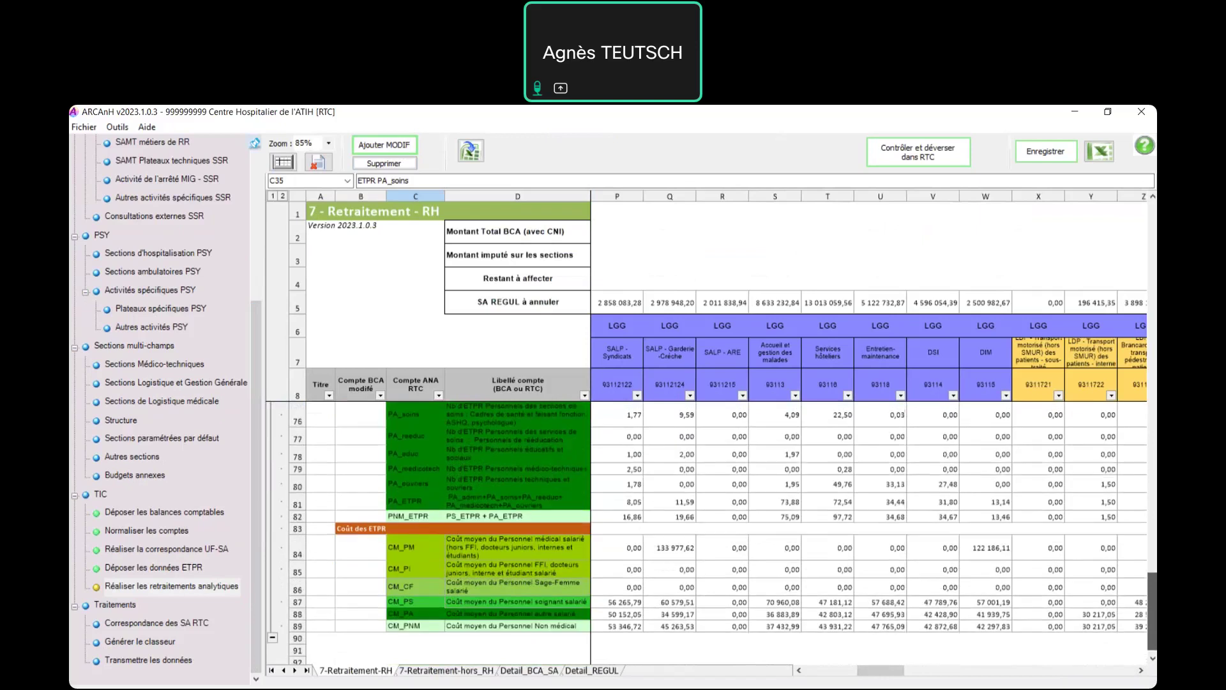
scroll(1118, 594, up, 5)
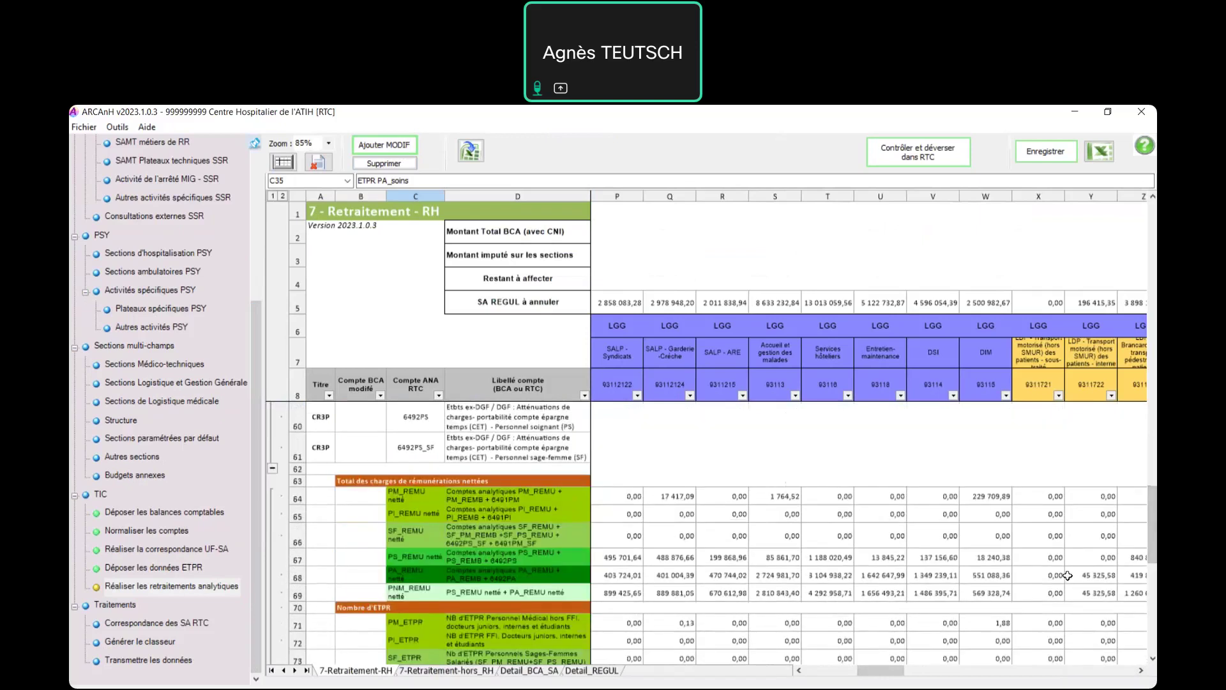
drag(1154, 511, 1152, 624)
click(514, 584)
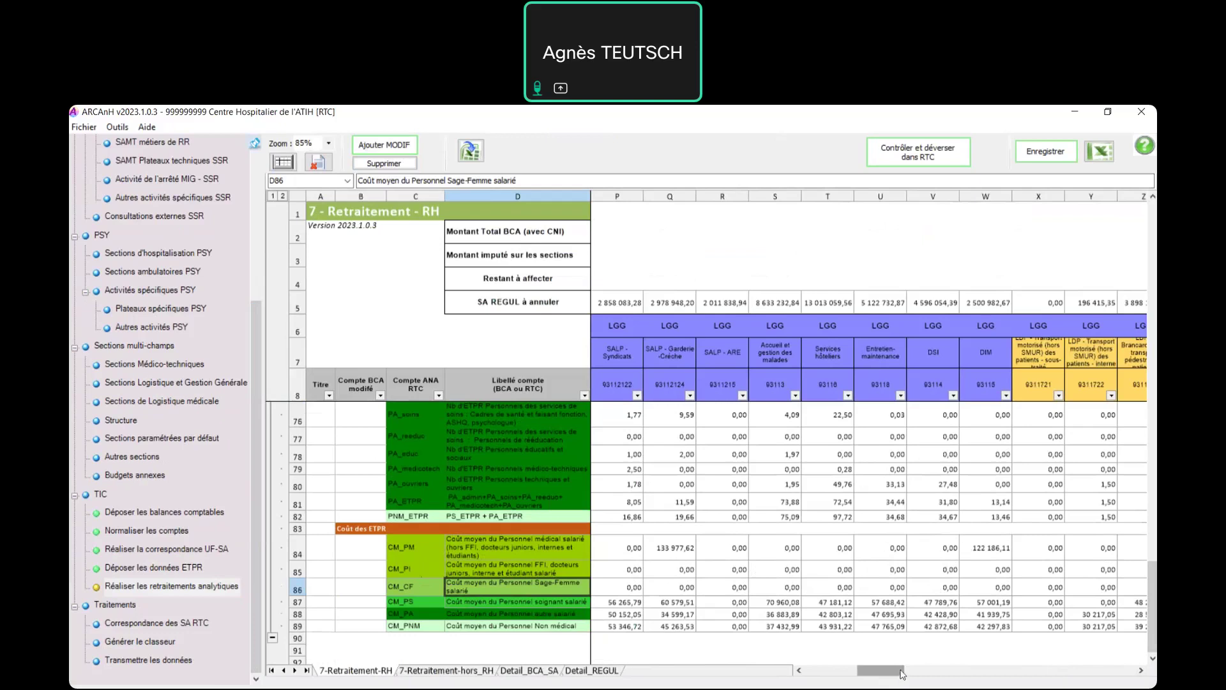
drag(901, 673, 929, 664)
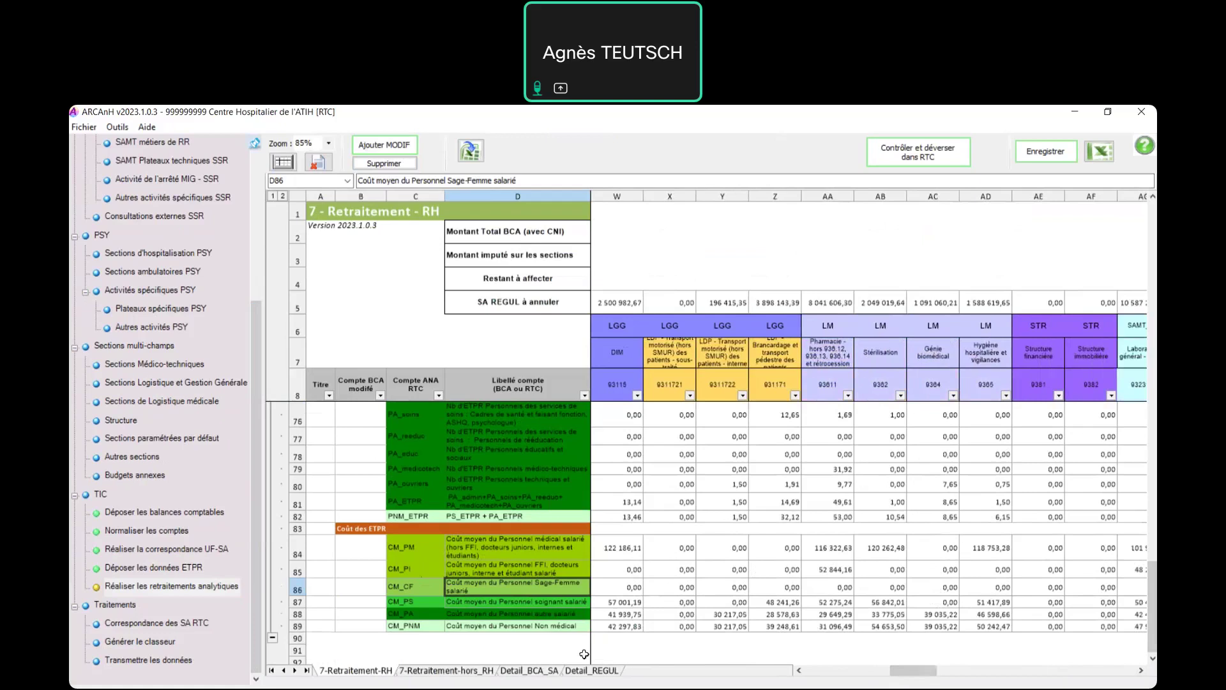
Open the 7-Retraitement-hors_RH sheet to view the non-HR restatement accounts.
click(447, 671)
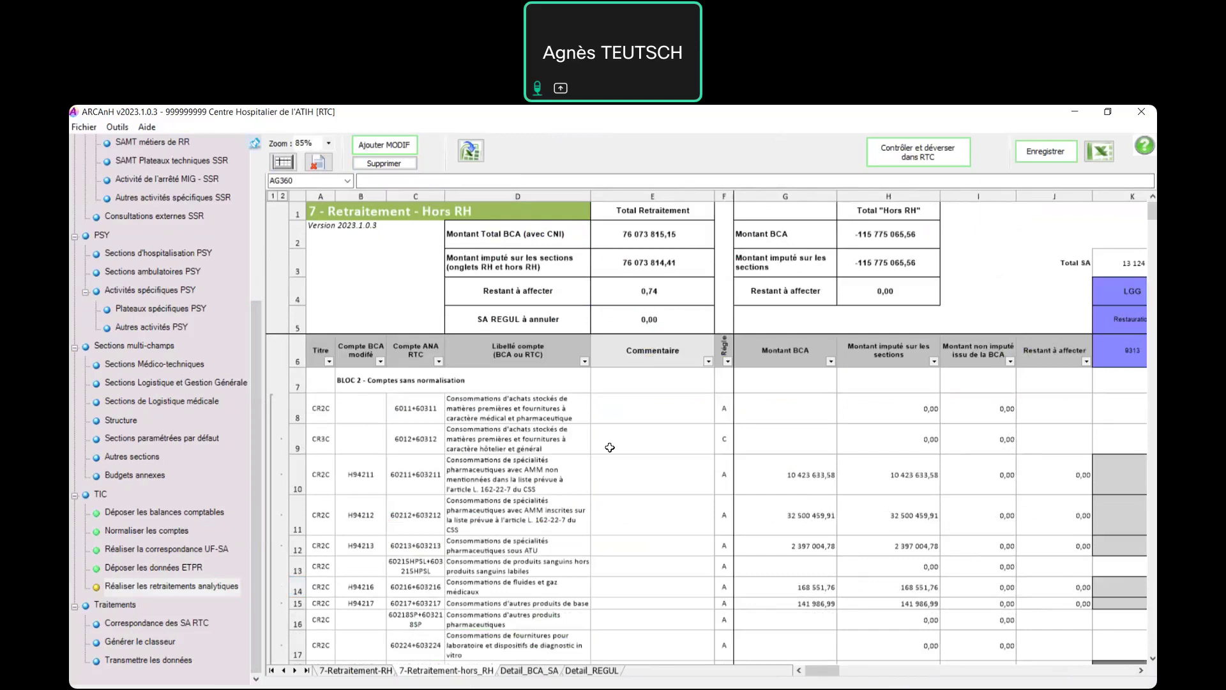